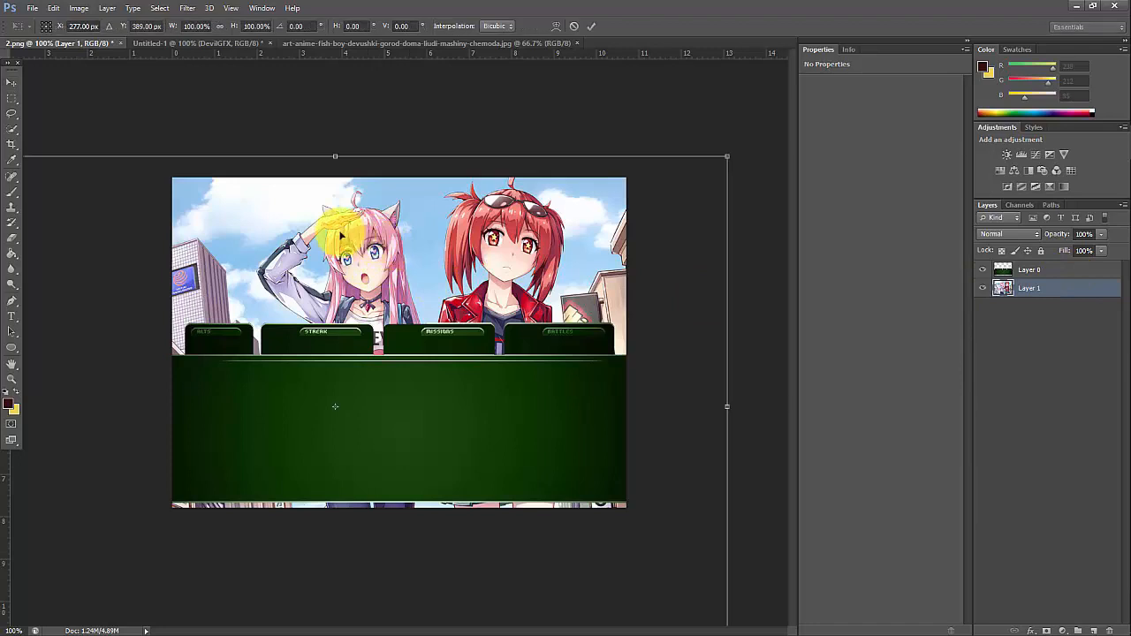
- Scale the anime image on Layer 1 to about 66% so it fits the canvas height, and apply the transform
drag(724, 159, 542, 311)
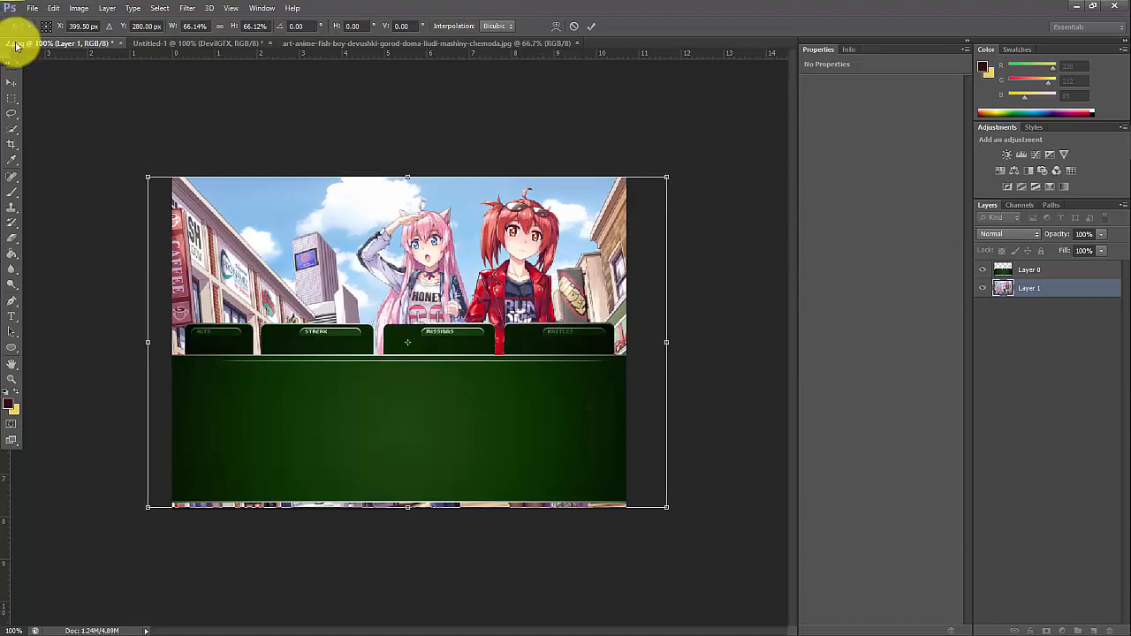
click(11, 82)
click(520, 246)
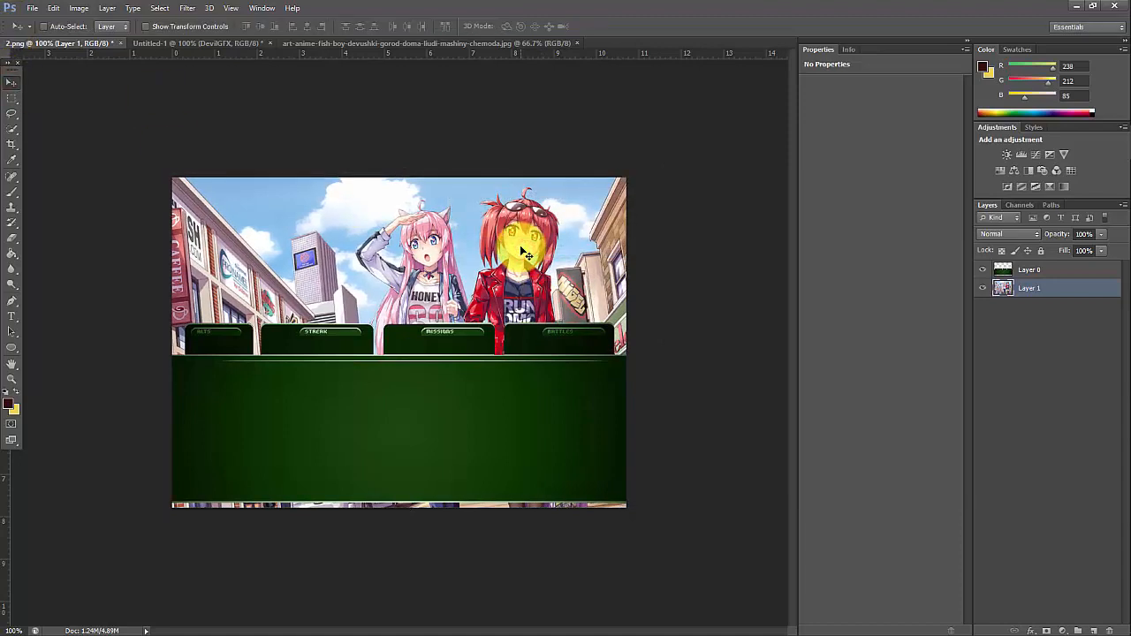
- Recolour the green interface panel on Layer 0 to purple with a clipped Hue/Saturation adjustment, hue -180
click(1049, 269)
click(999, 170)
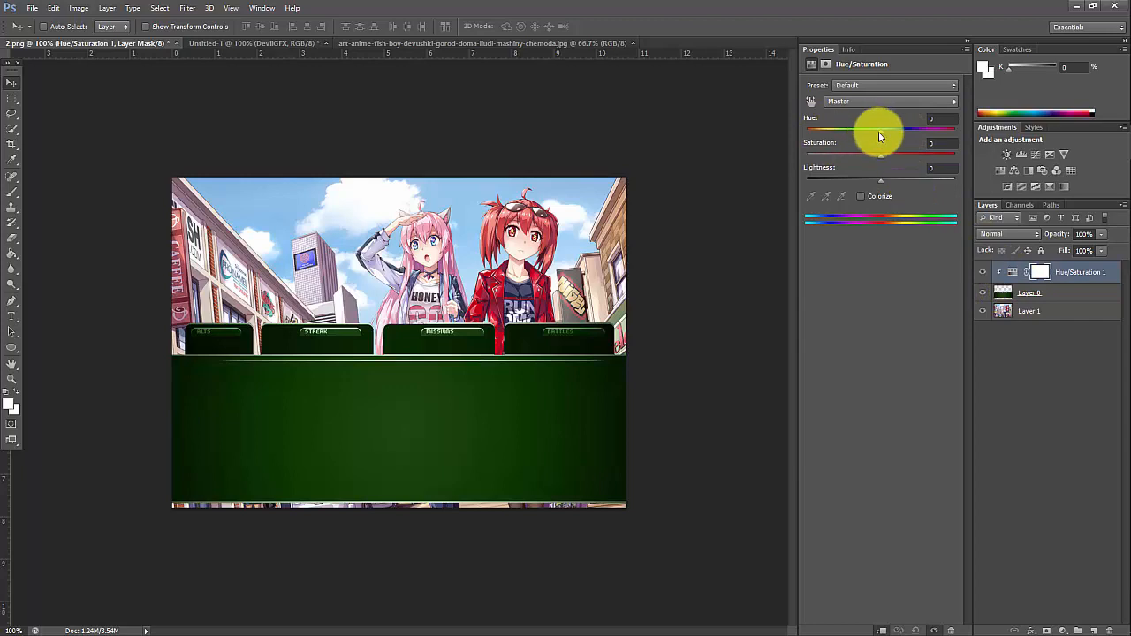
drag(869, 137, 826, 139)
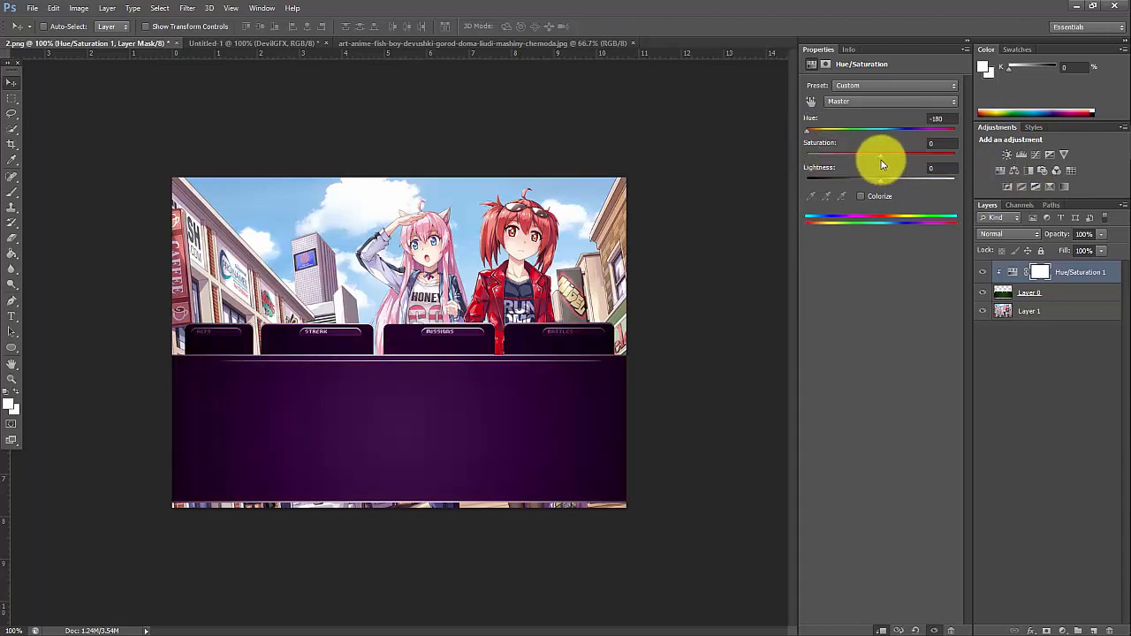
- Add a Brightness/Contrast adjustment clipped to the interface panel and raise its brightness
click(1009, 155)
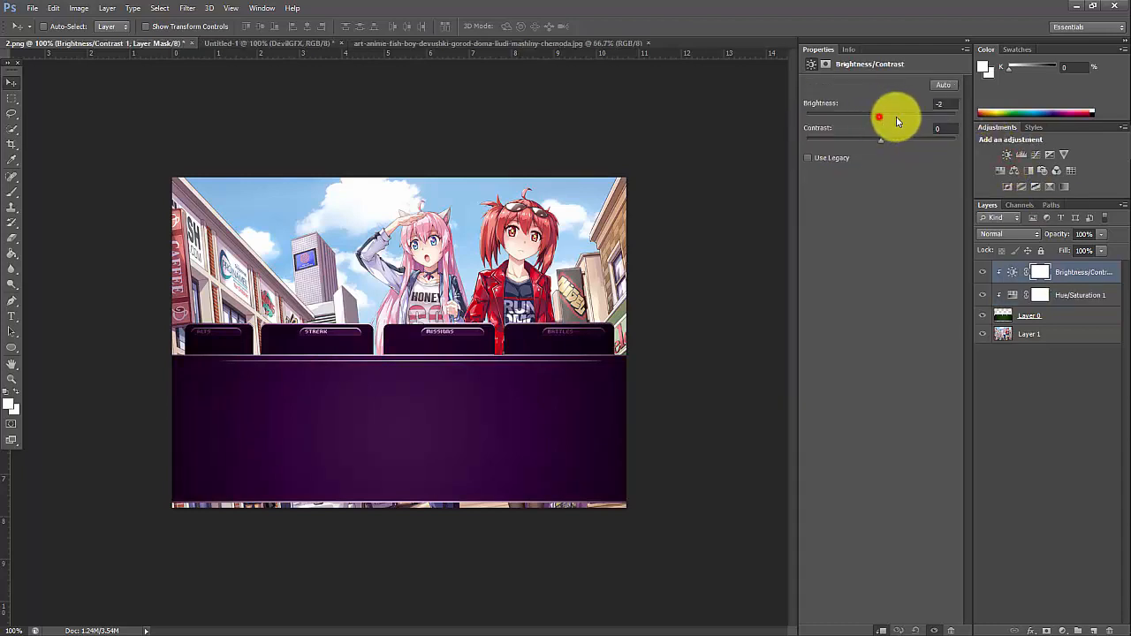
drag(896, 116, 922, 117)
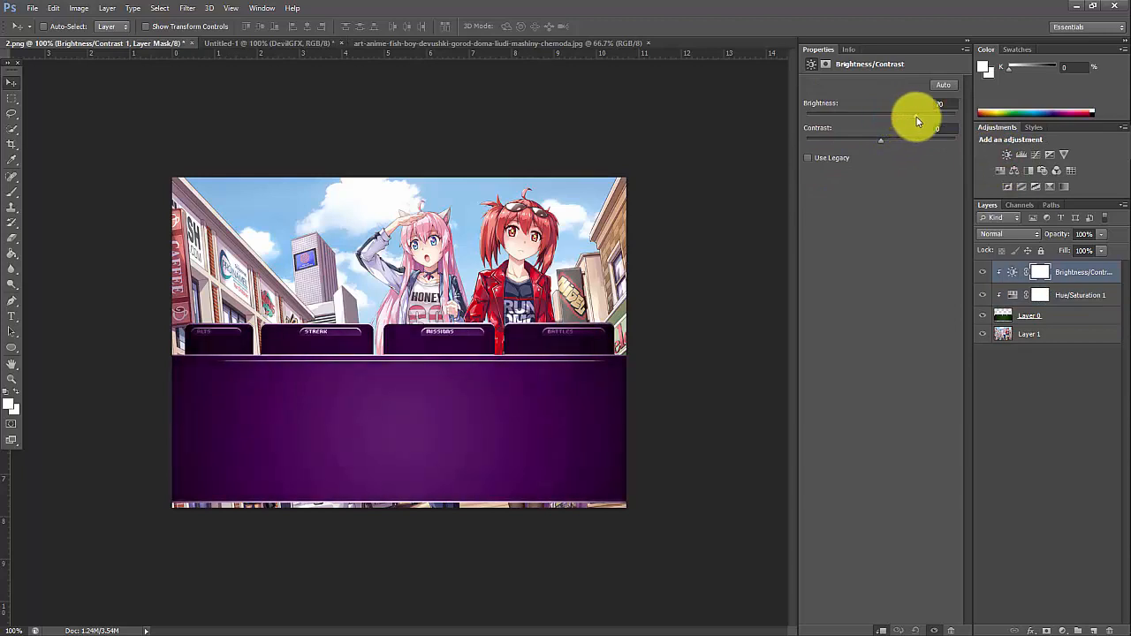
alt+click(994, 283)
- Create a new layer above Layer 1 and sample the panel's purple as the foreground colour for brushing
click(1064, 336)
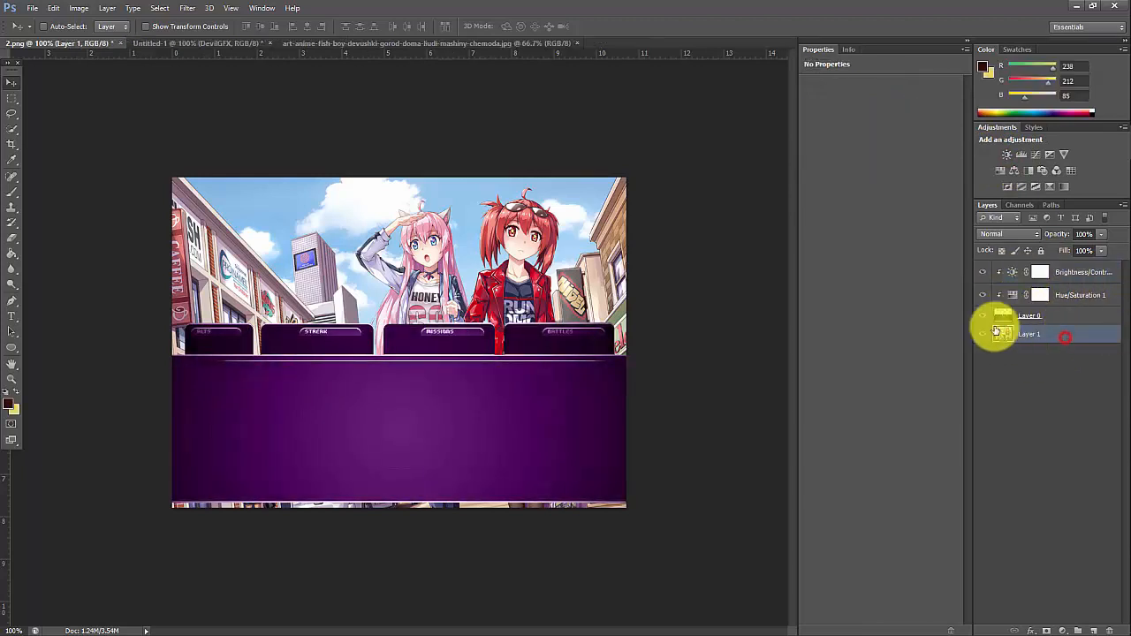
click(1093, 630)
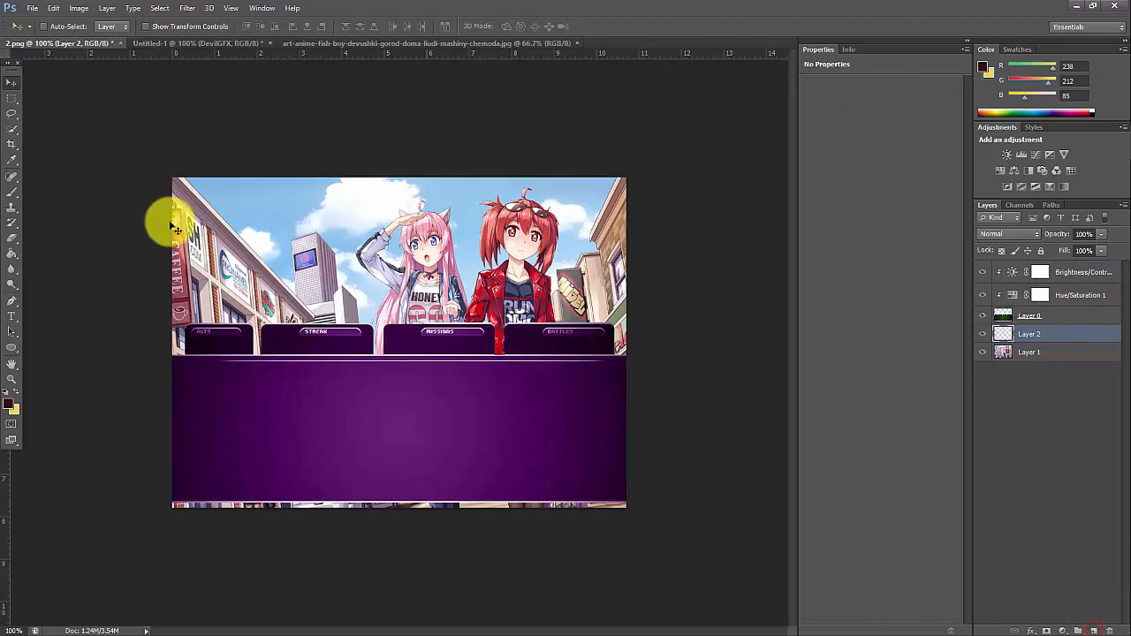
click(12, 201)
right_click(334, 306)
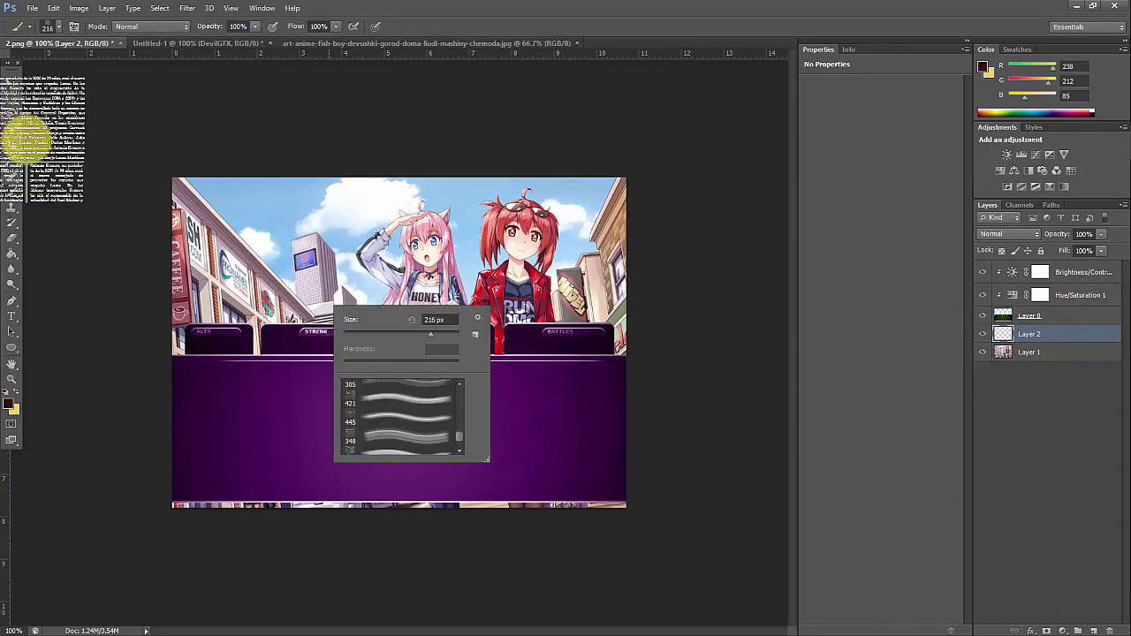
click(12, 166)
click(349, 386)
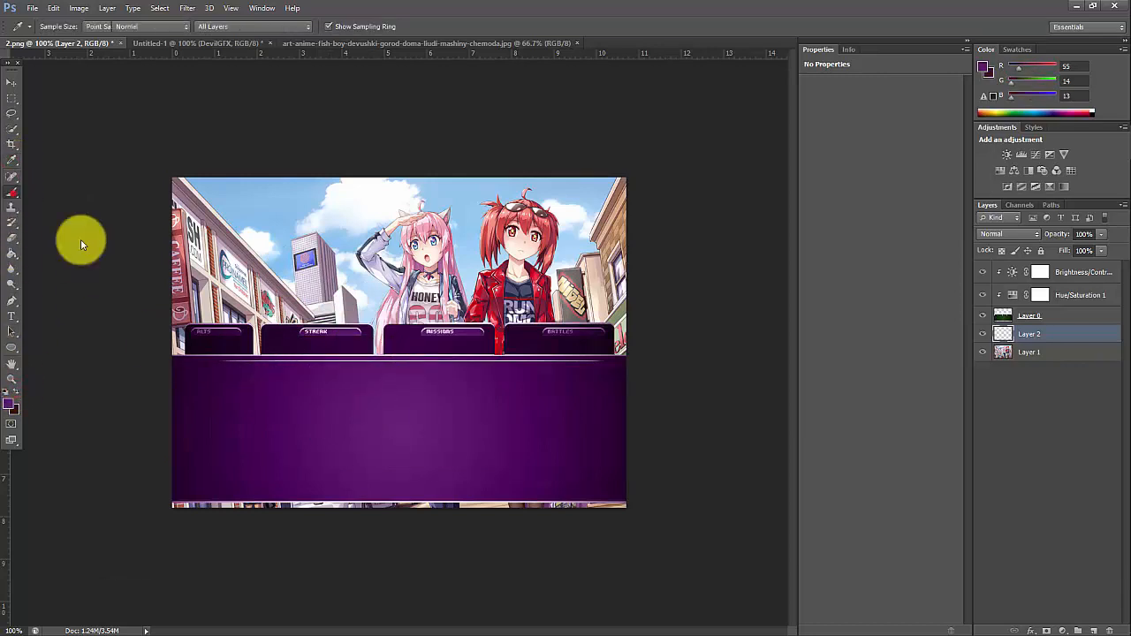
- Stamp the 421 px tech-pattern brush in purple over the left half of the anime image
key(b)
right_click(357, 335)
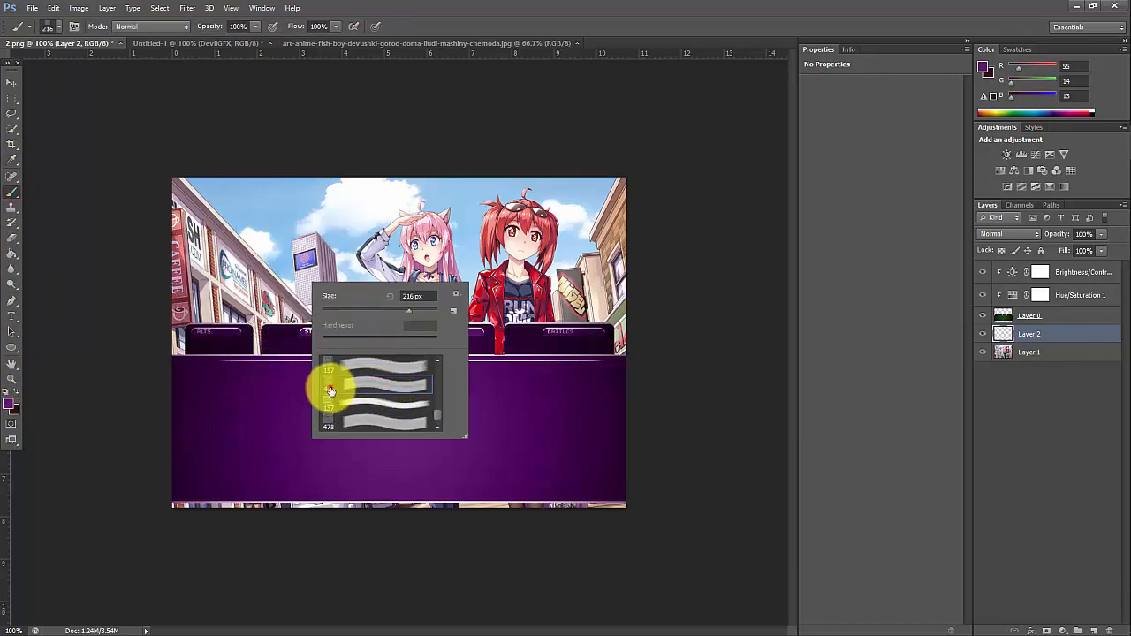
scroll(374, 396, down, 2)
click(329, 382)
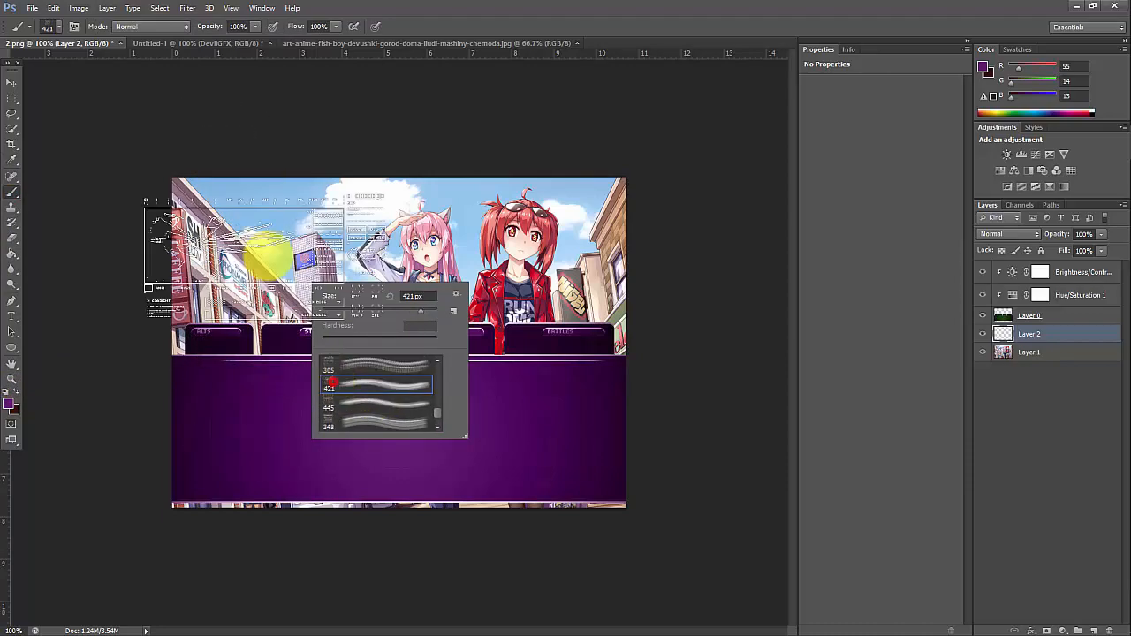
click(302, 257)
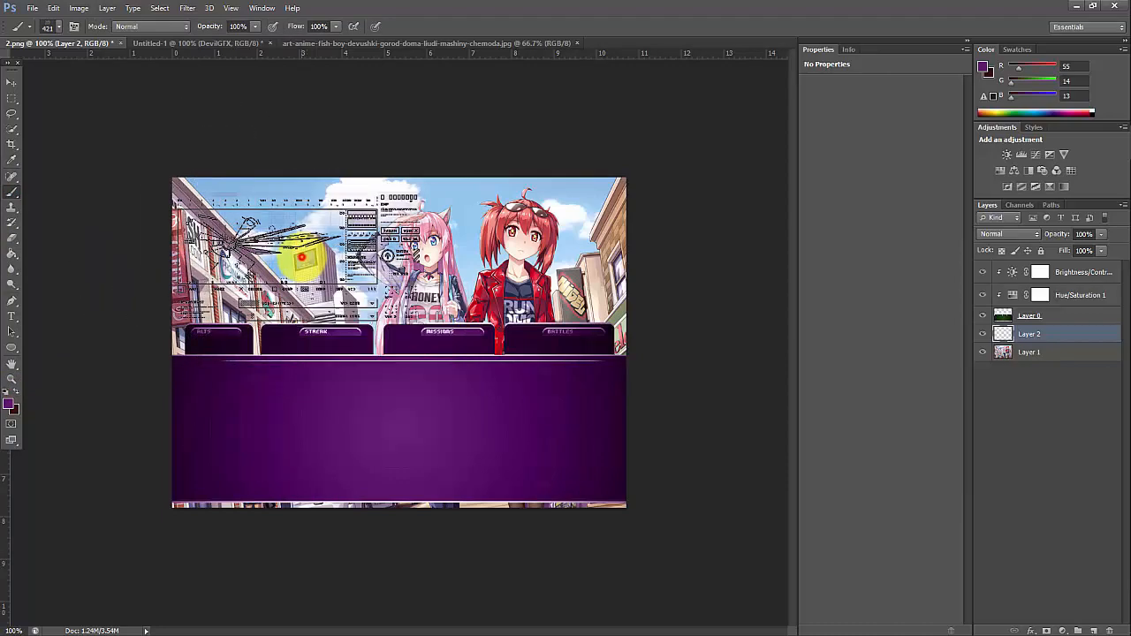
- Erase the tech pattern from the pink-haired girl's face with a soft round eraser about 94 px in size
click(11, 237)
right_click(464, 276)
drag(540, 331, 478, 331)
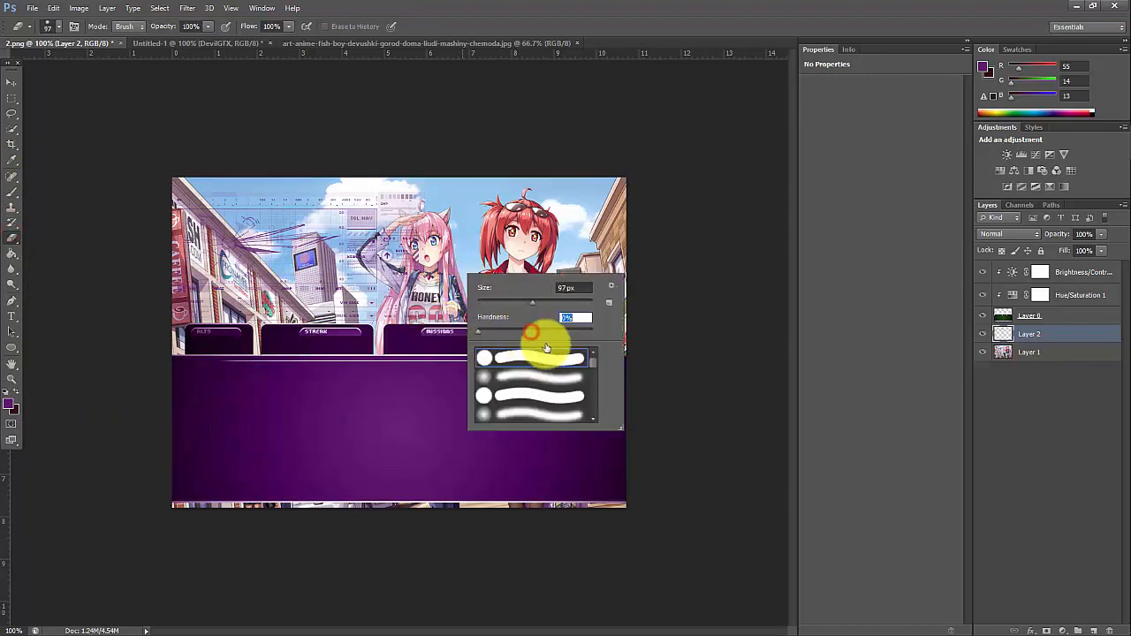
click(634, 235)
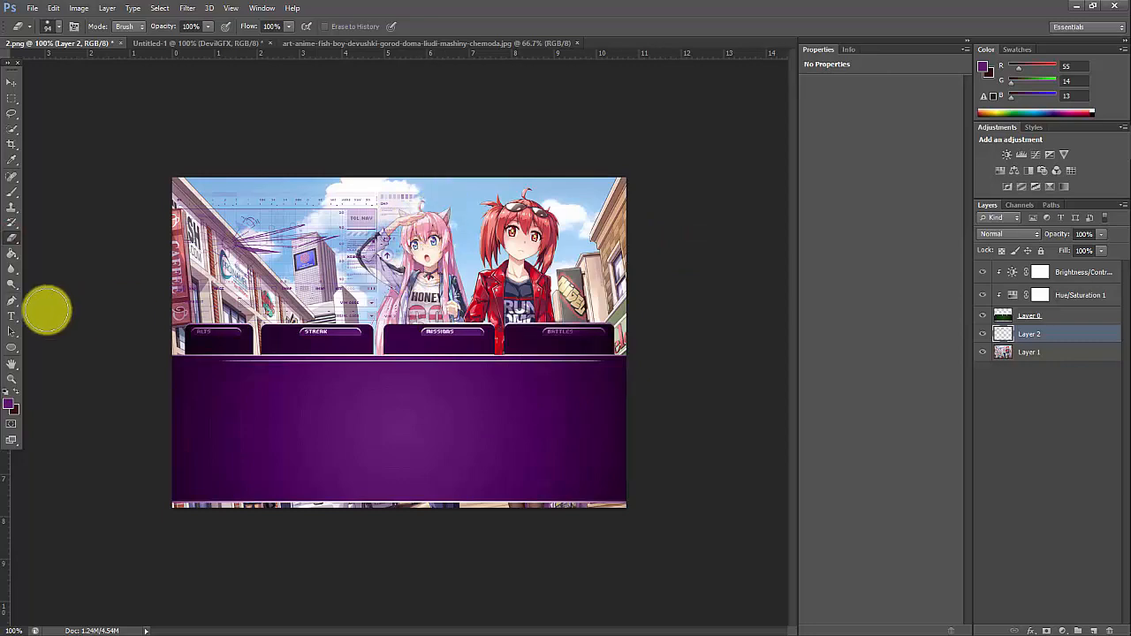
- Create another new layer and stamp the 239 px tech-pattern brush beside the red-haired girl near the image's right edge
click(11, 193)
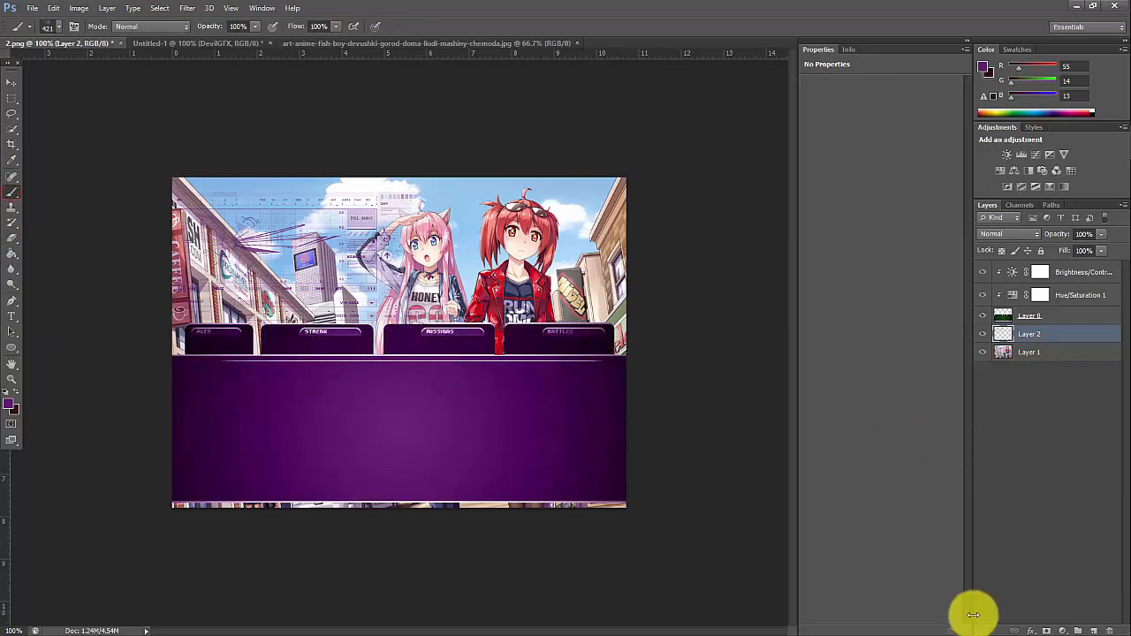
click(1093, 630)
right_click(669, 308)
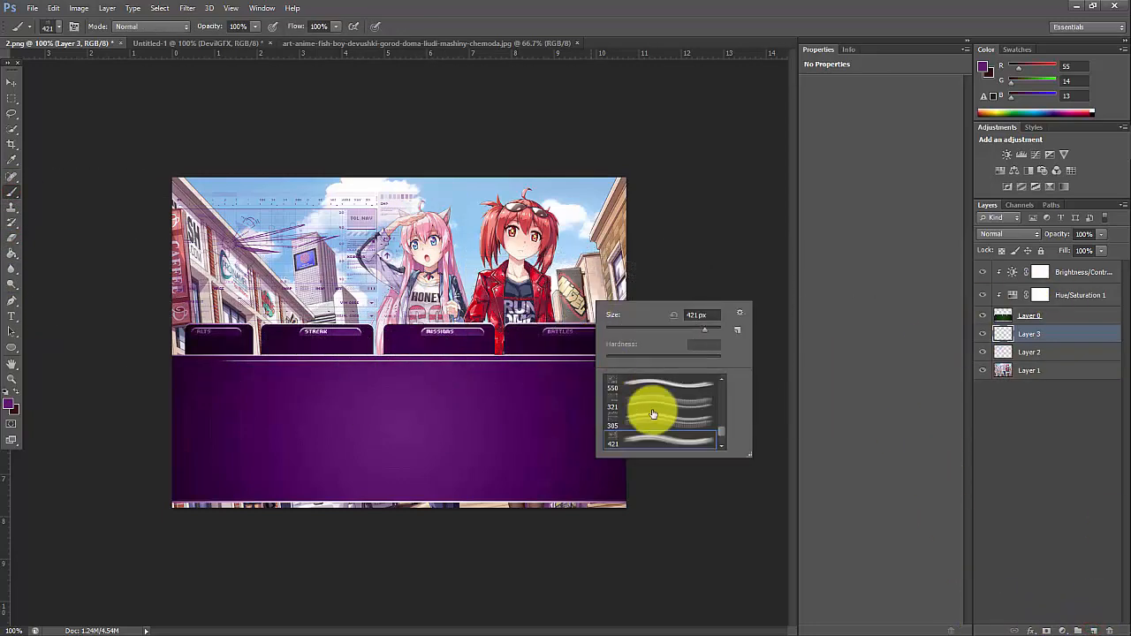
click(626, 382)
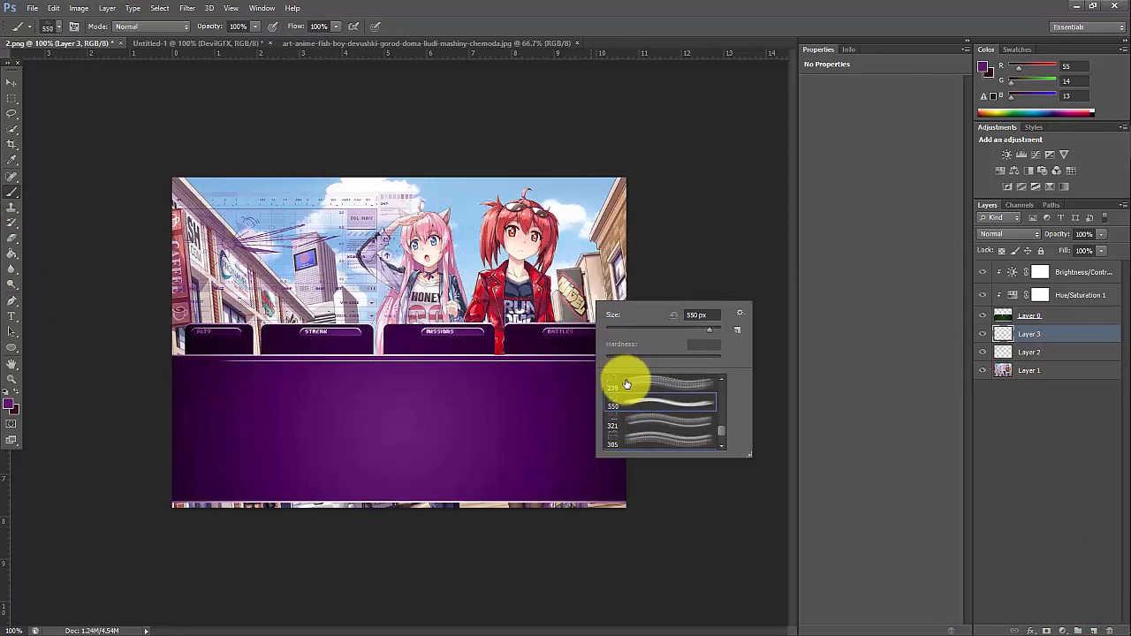
click(678, 225)
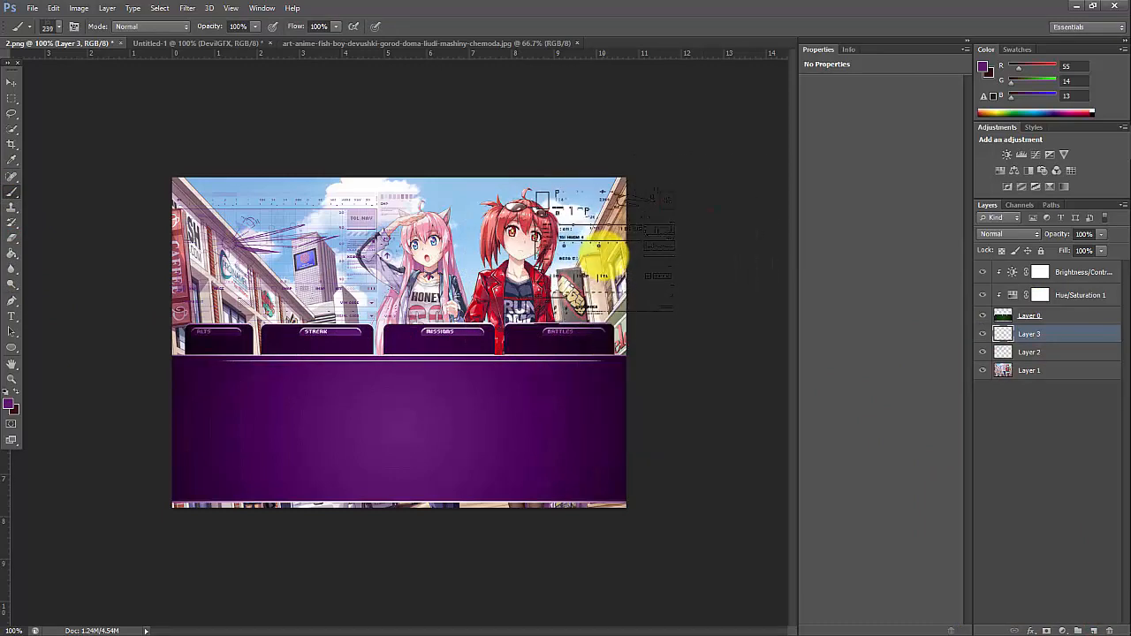
click(618, 256)
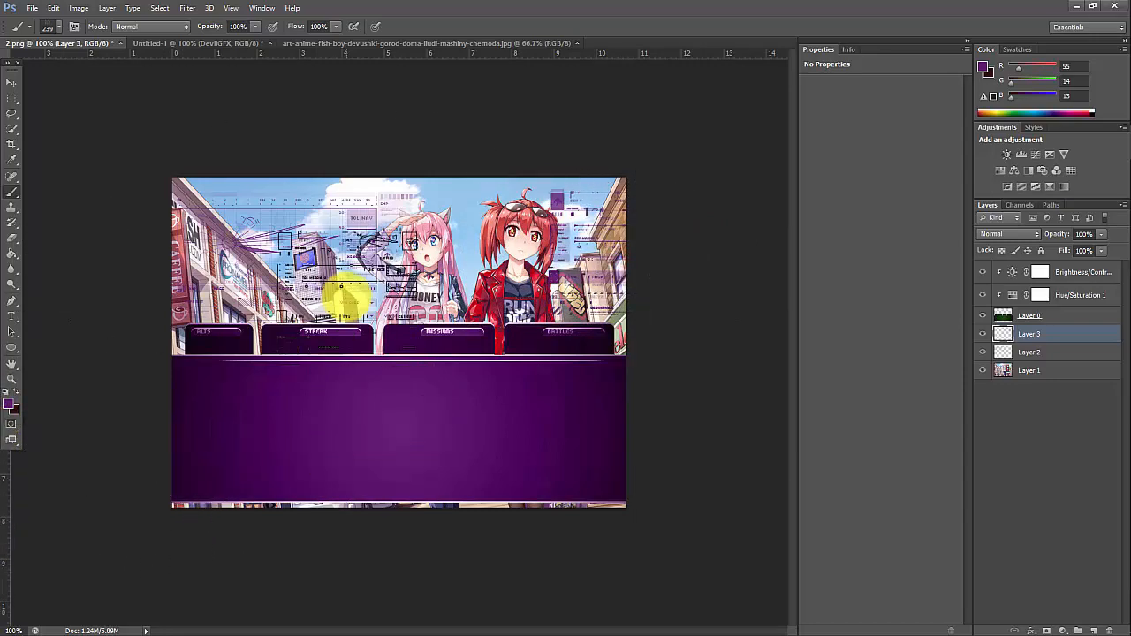
- Stamp the 376 px tech-pattern brush on Layer 3 for extra detail, and switch to the Eraser tool
right_click(349, 300)
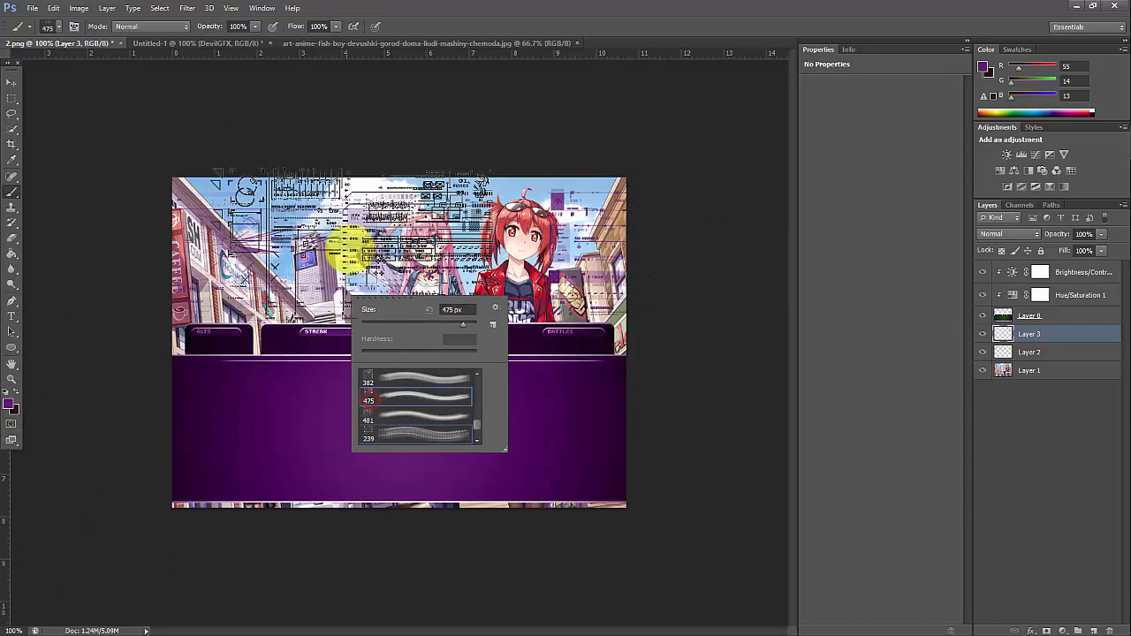
scroll(412, 380, up, 3)
click(369, 417)
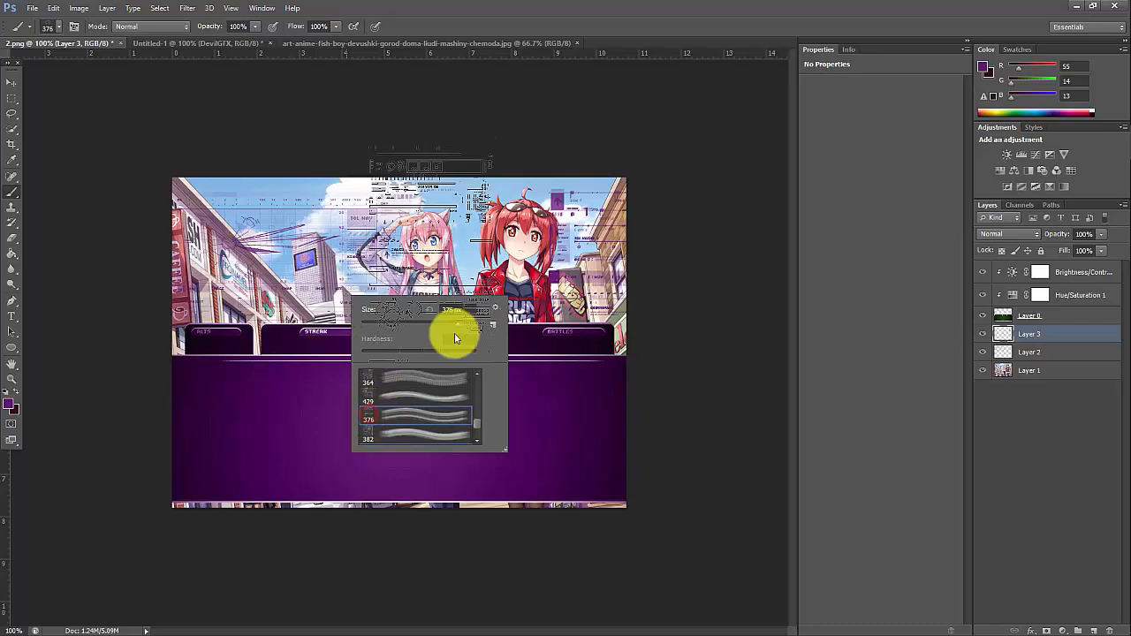
click(714, 429)
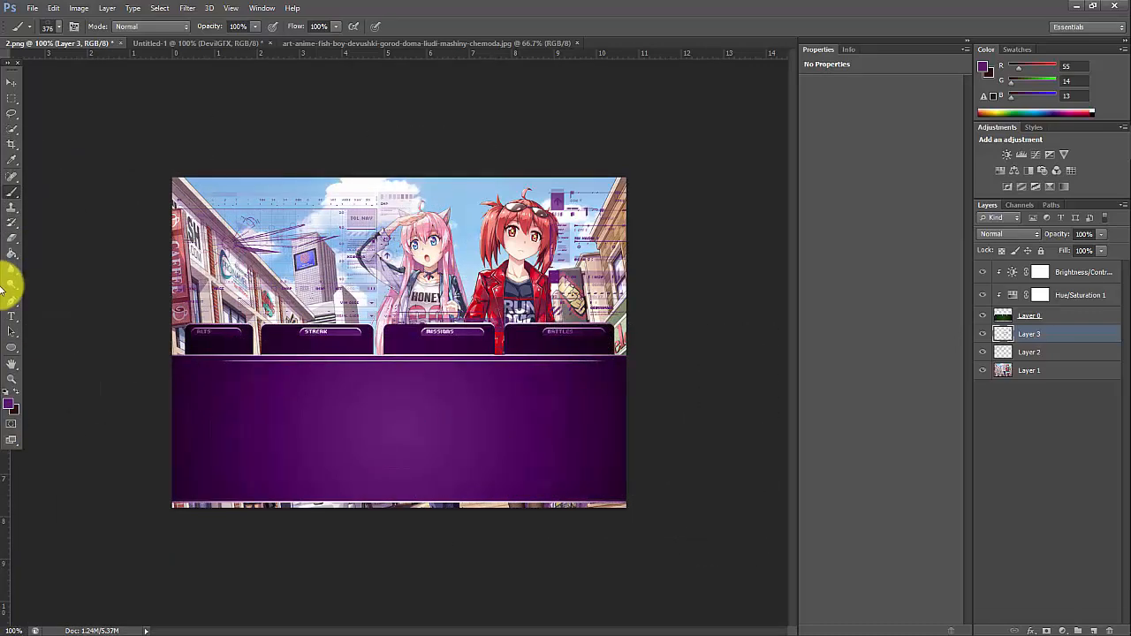
click(18, 239)
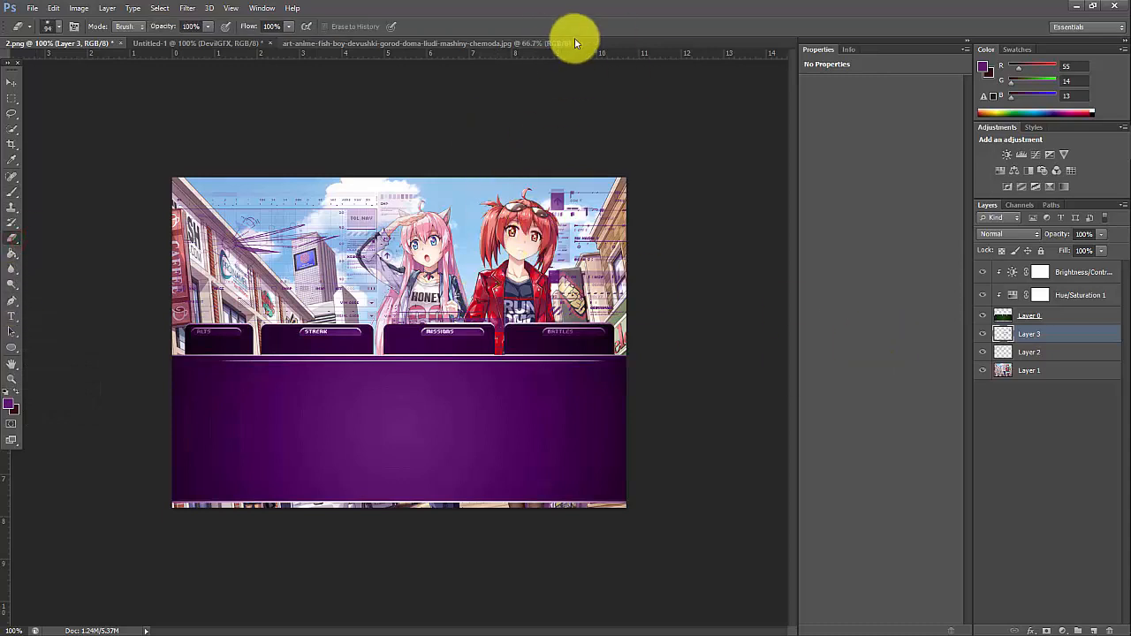
- Open the texture_large5 image from the Textures folder
click(32, 8)
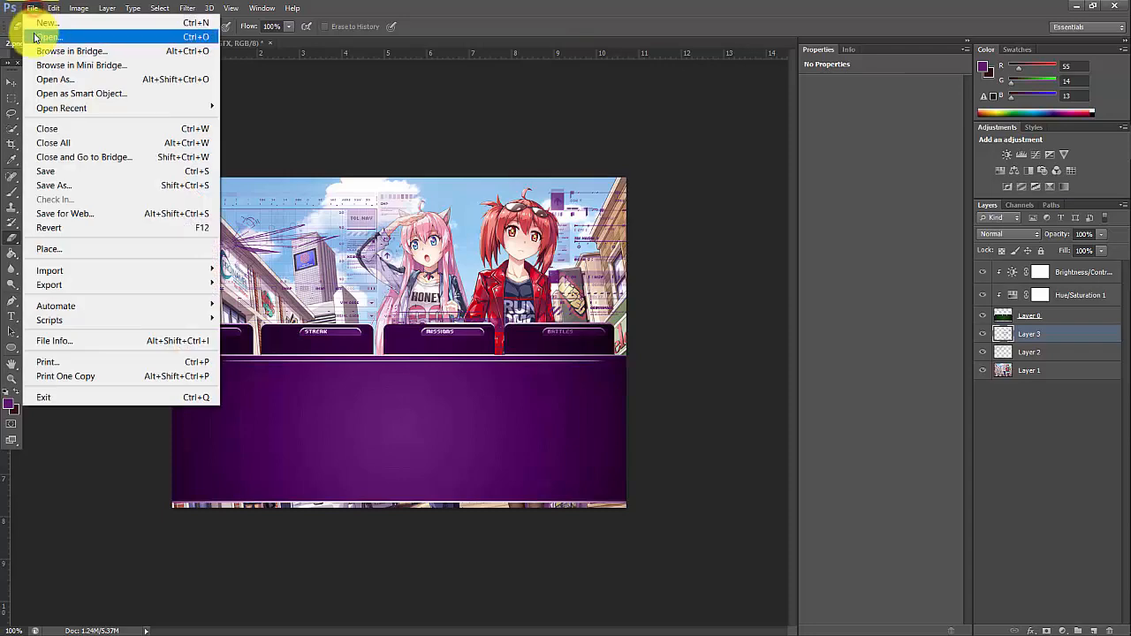
click(46, 36)
double_click(665, 210)
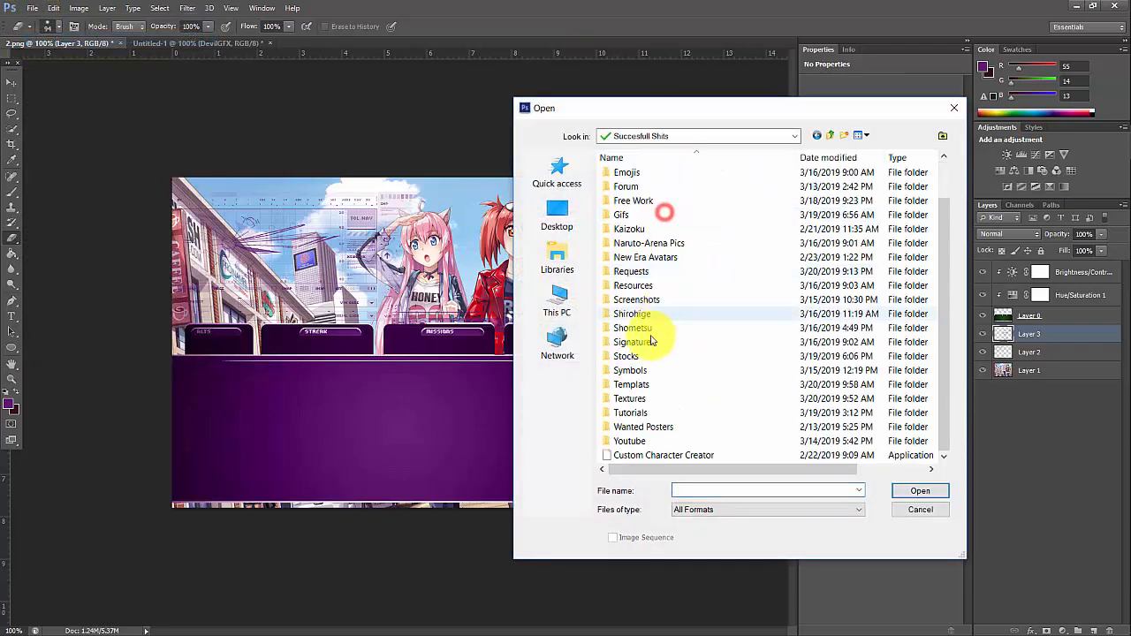
double_click(631, 398)
scroll(719, 298, down, 3)
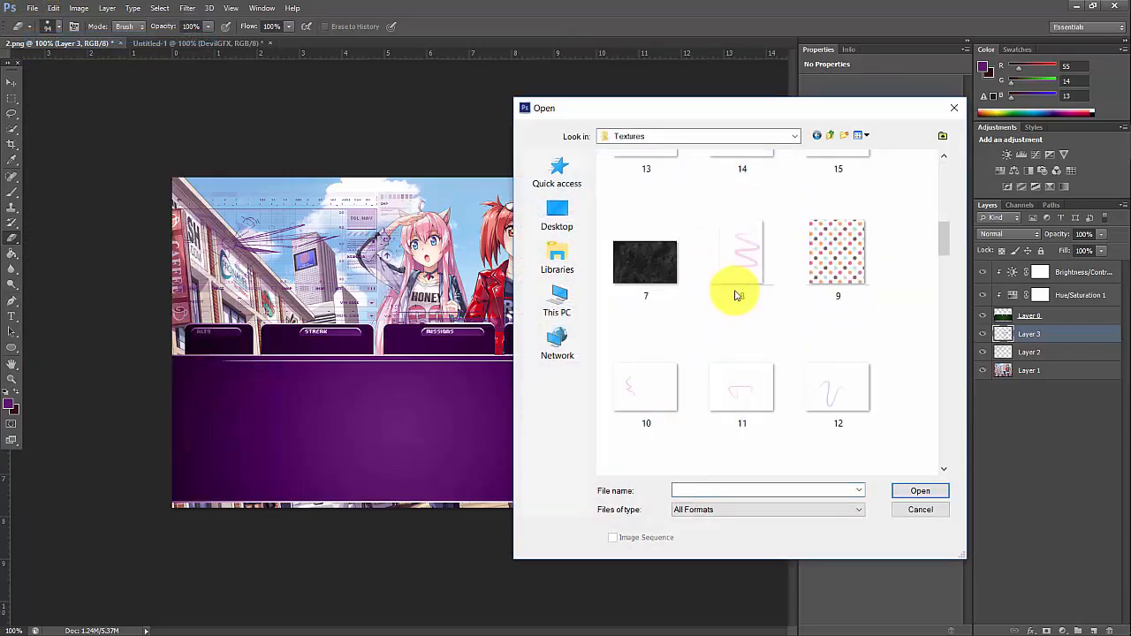
scroll(733, 291, down, 6)
scroll(732, 292, up, 1)
scroll(719, 261, down, 1)
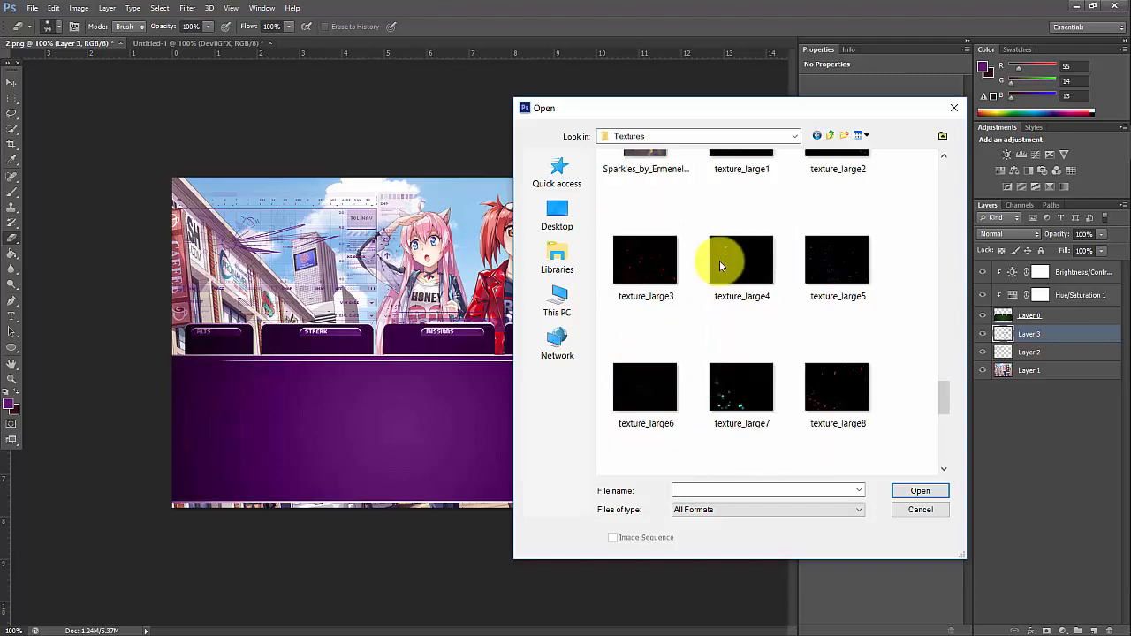
double_click(854, 264)
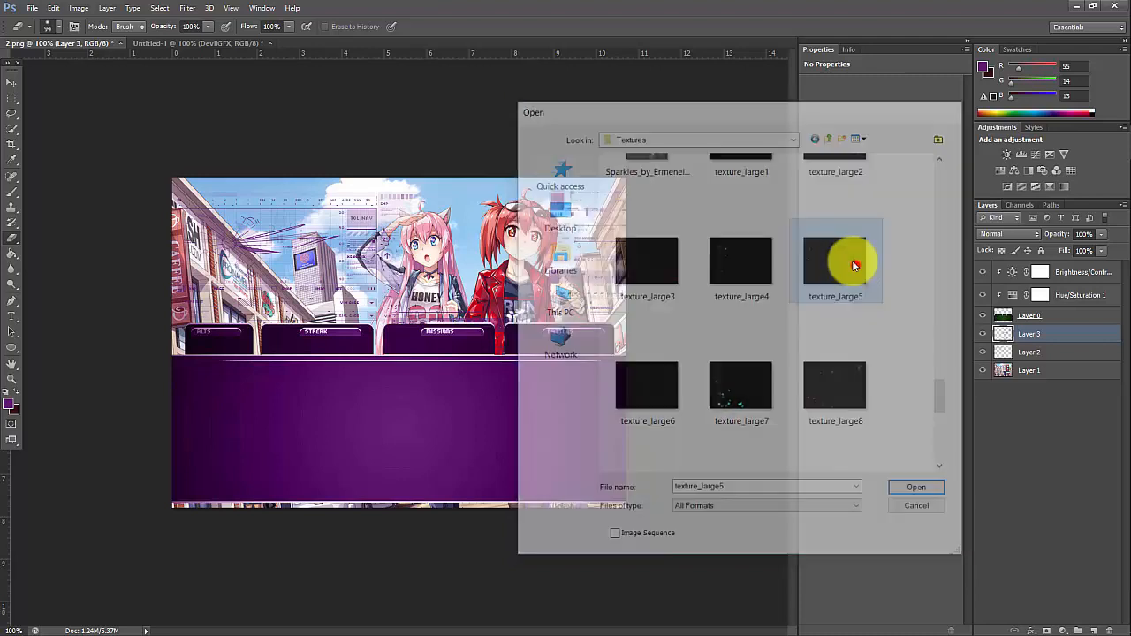
- Bring the purple particle texture into 2.png below the interface panel, position it over the characters, and blend it with Linear Dodge (Add)
click(12, 81)
drag(374, 395, 425, 258)
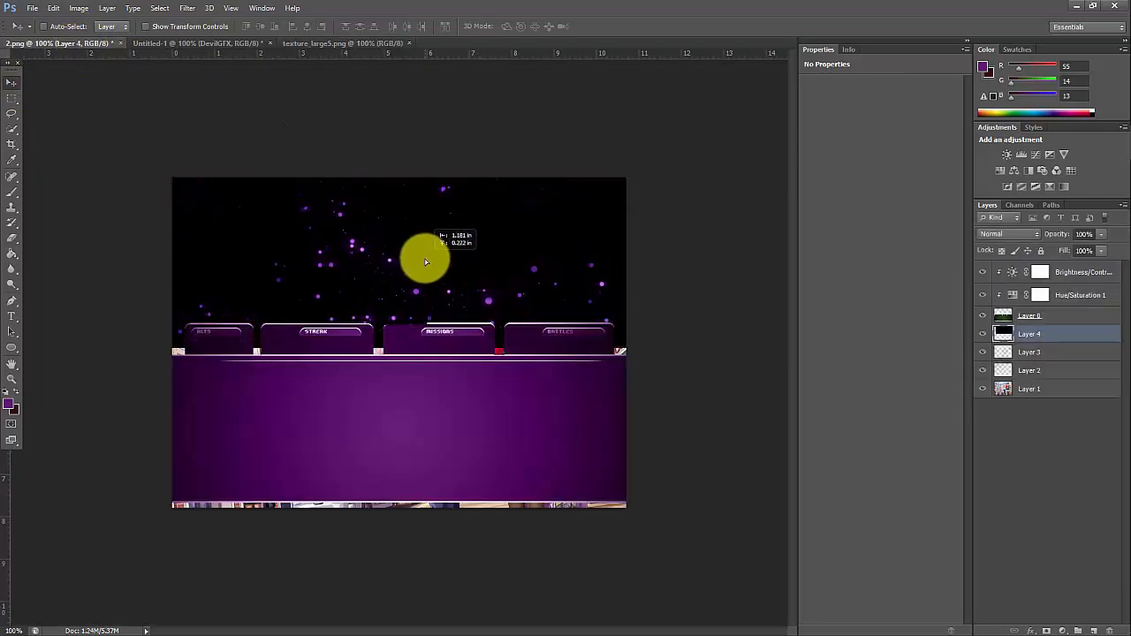
click(999, 235)
click(994, 392)
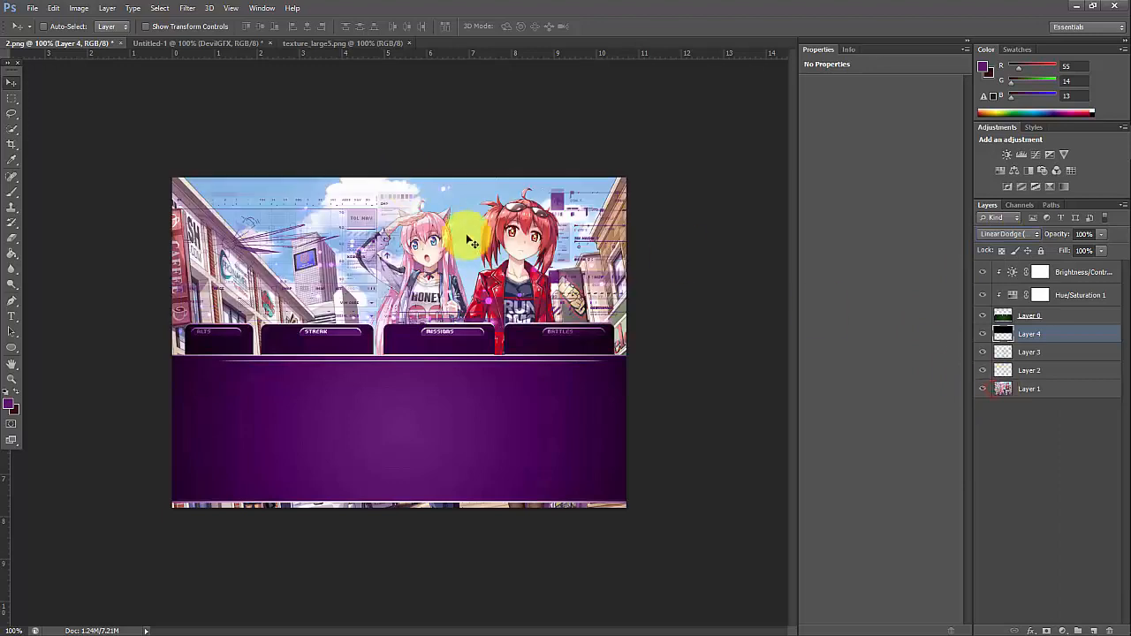
drag(482, 253, 482, 254)
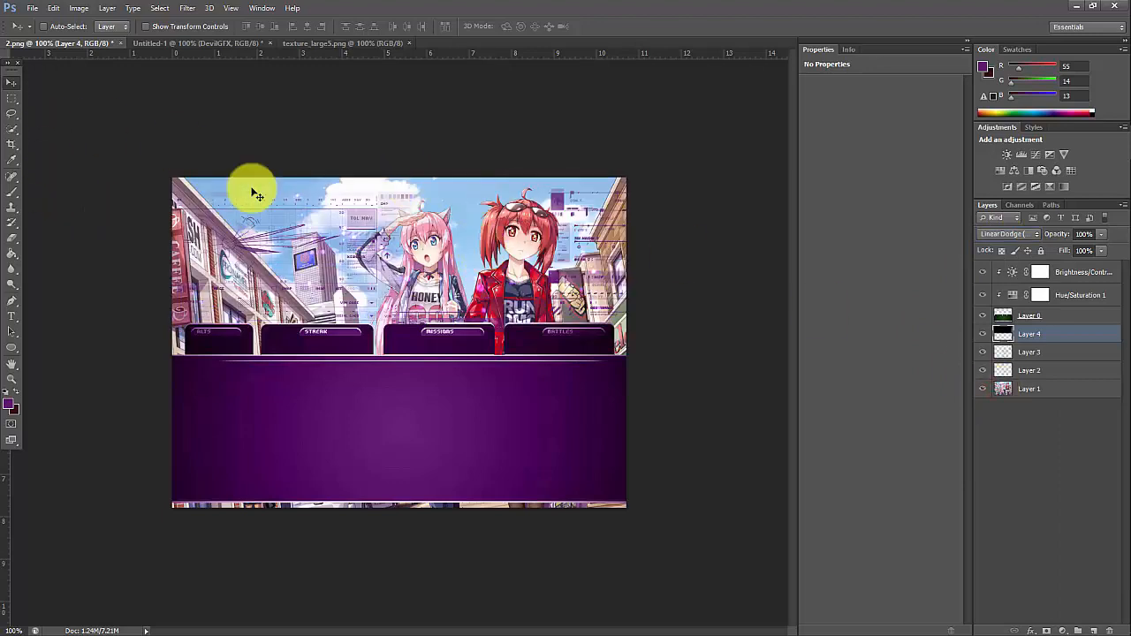
- Close the purple particle texture and open the texture2 image from the Textures folder
click(410, 44)
click(30, 9)
click(41, 34)
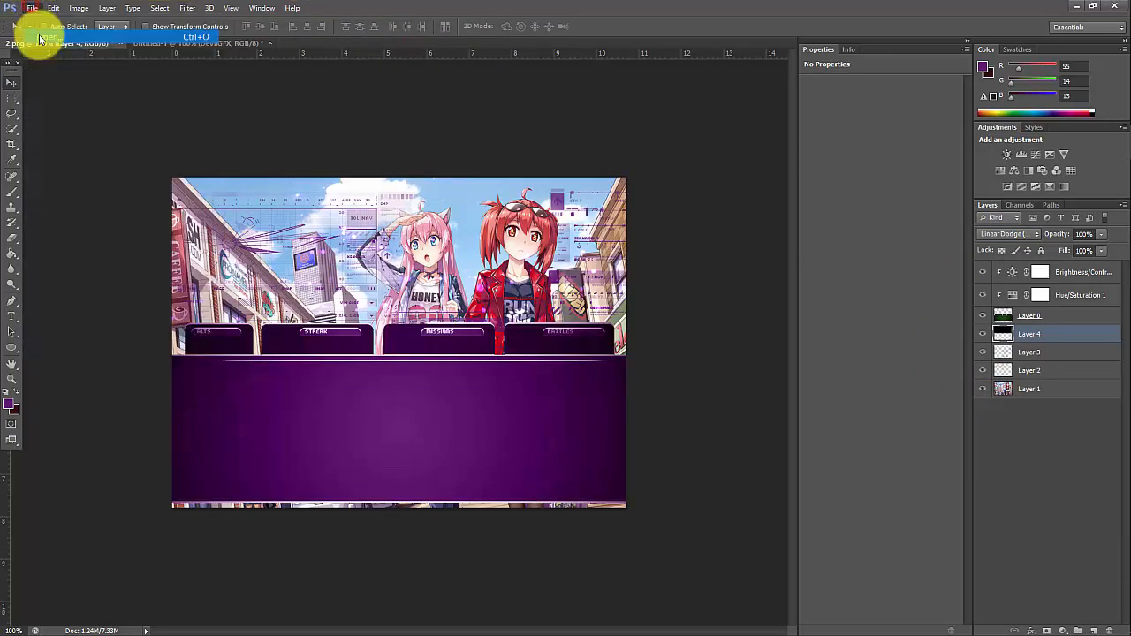
scroll(783, 310, down, 15)
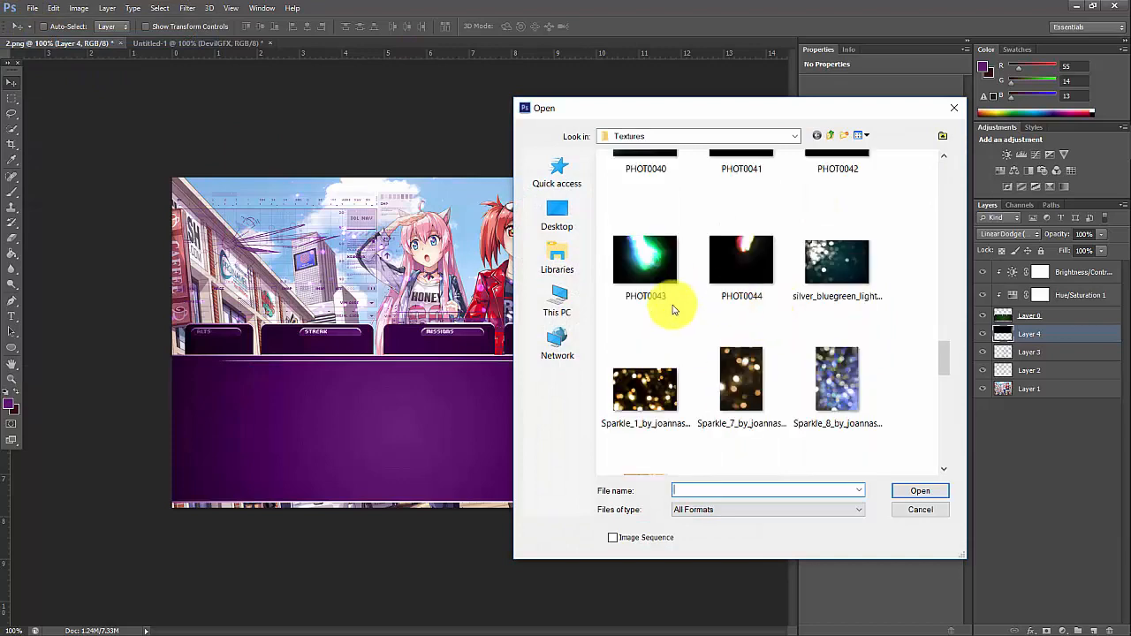
scroll(915, 382, down, 3)
scroll(867, 371, up, 2)
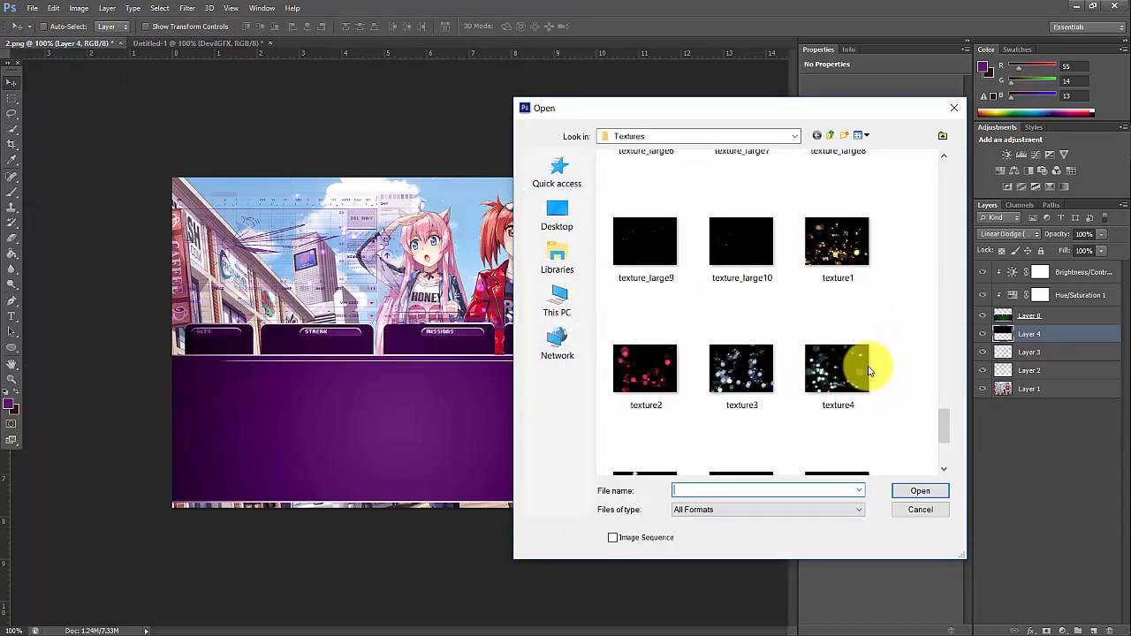
double_click(641, 366)
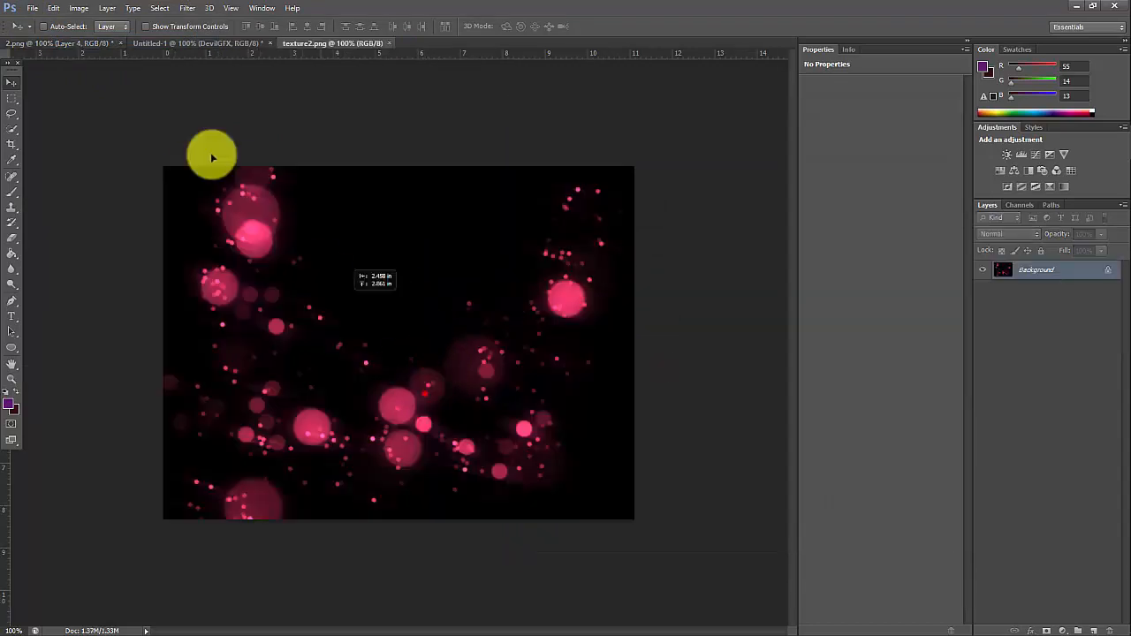
- Blend the pink bokeh texture over the characters in 2.png with Linear Dodge (Add), and erase it from their faces
mouse_move(82, 41)
mouse_down()
mouse_move(417, 202)
mouse_move(447, 235)
mouse_up()
click(1007, 234)
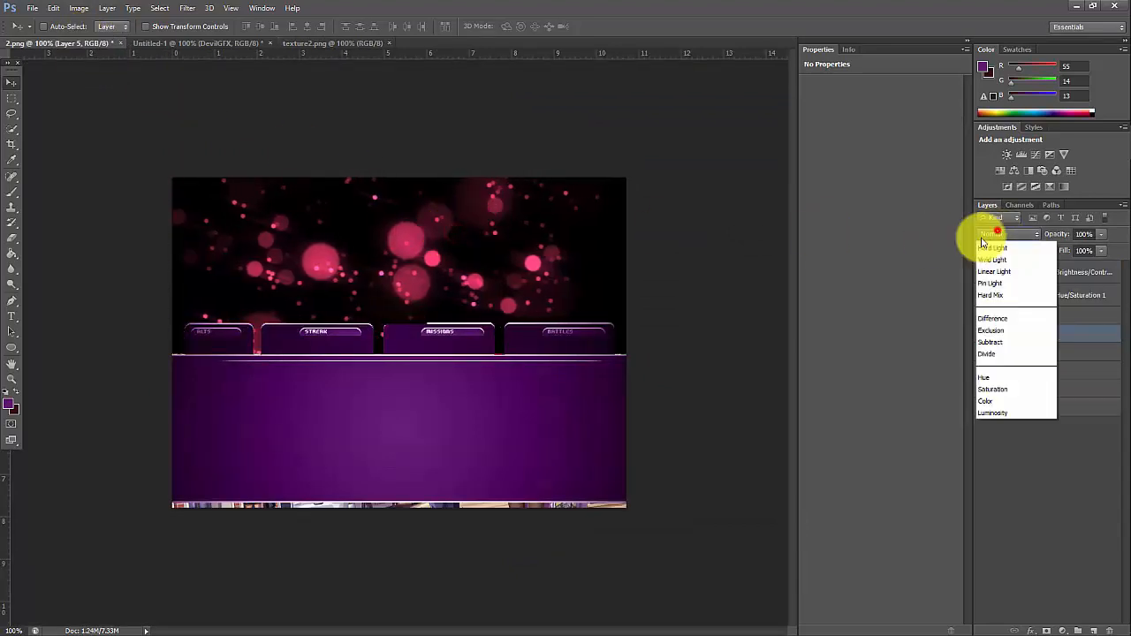
click(1016, 397)
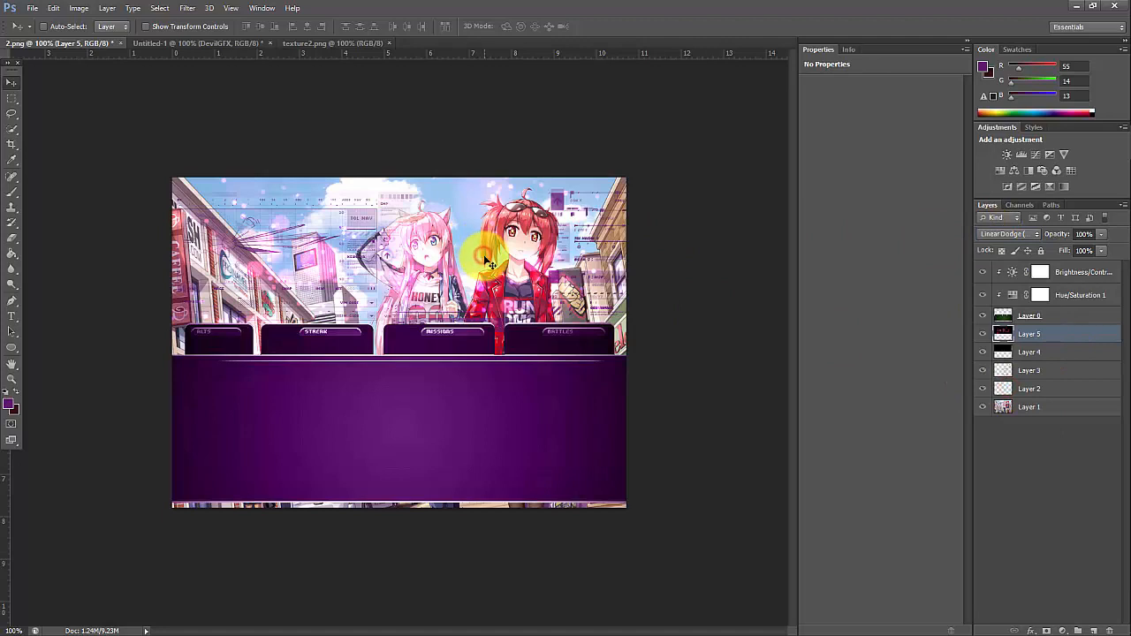
click(11, 235)
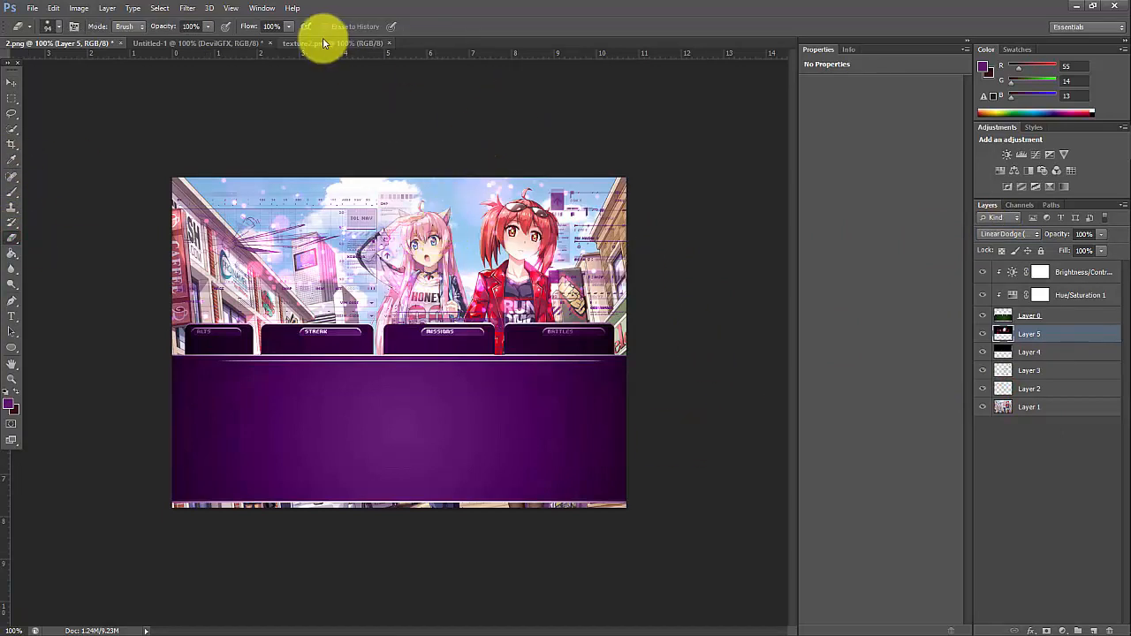
- Close texture2 and open image 1, the curved light line, from the Textures folder
click(392, 42)
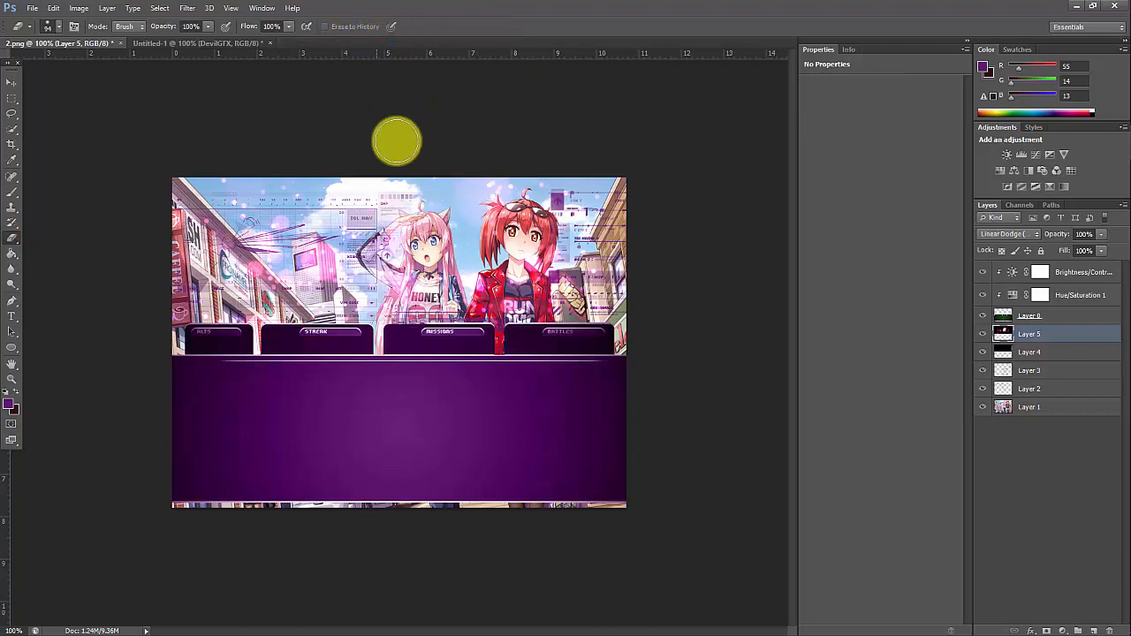
click(32, 8)
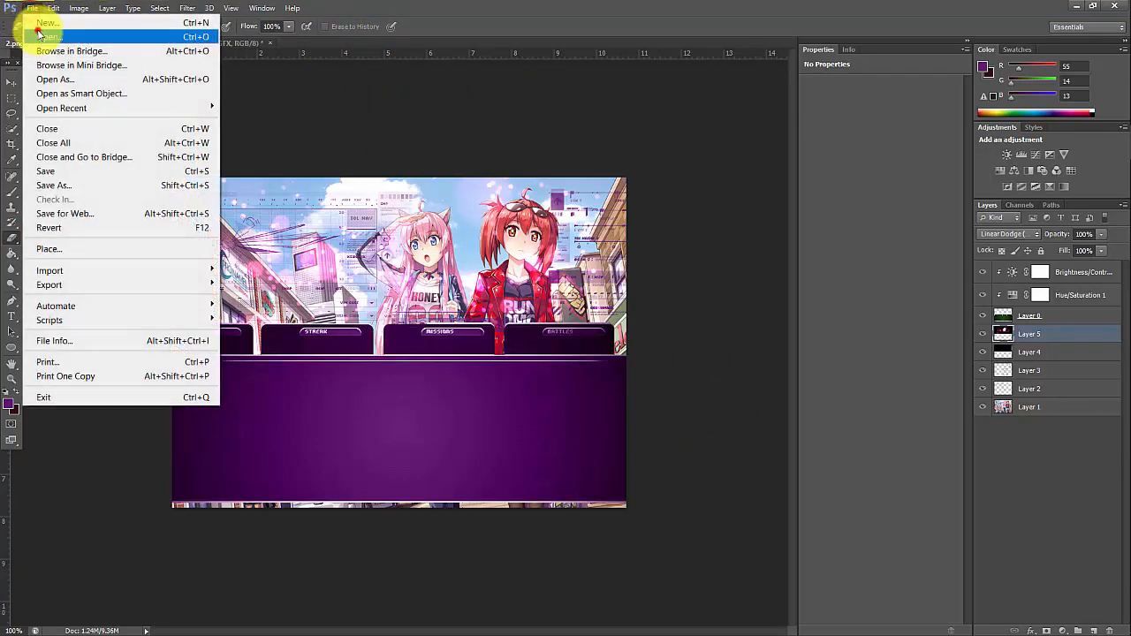
click(44, 35)
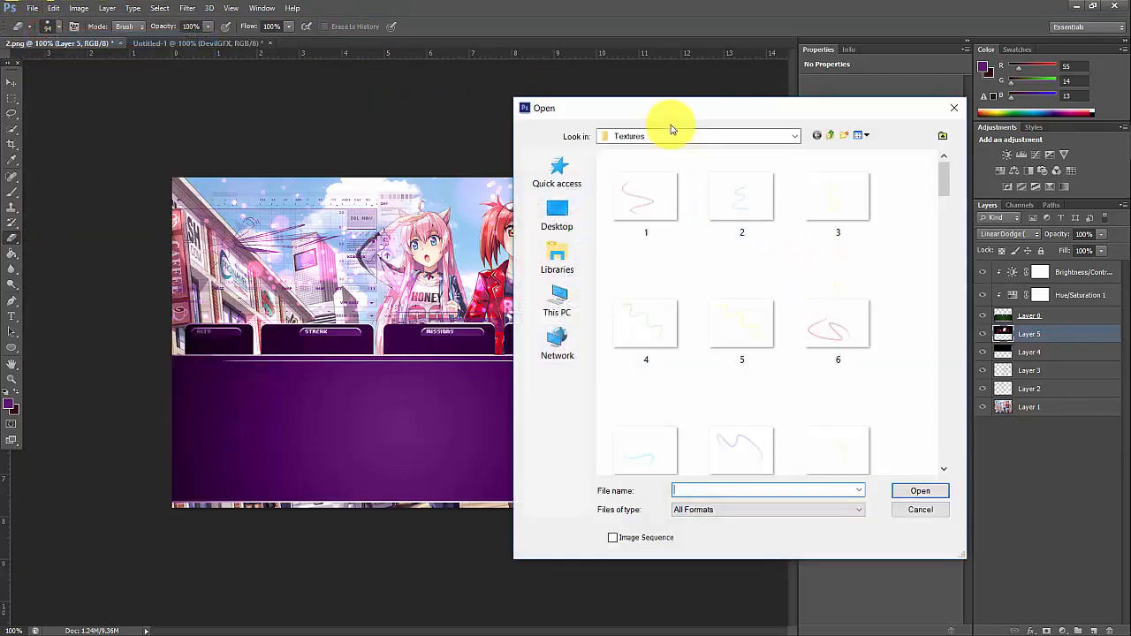
scroll(718, 248, down, 2)
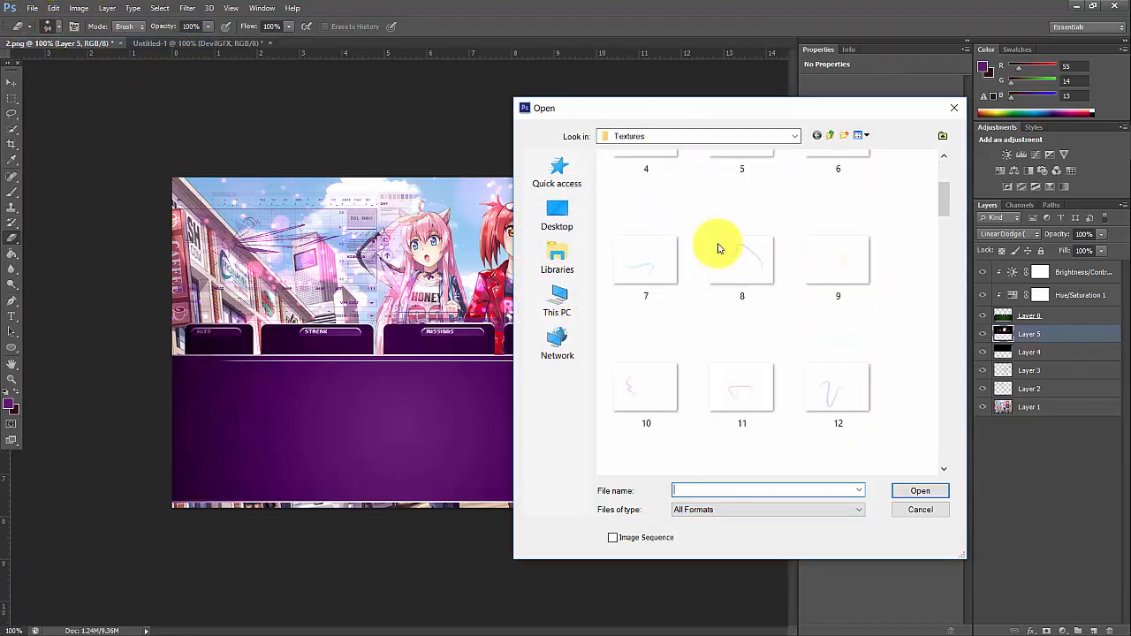
scroll(671, 221, up, 2)
double_click(648, 198)
- Place the curved light line around the pink-haired girl in 2.png, scaled to about 49% and rotated 17.7 degrees
click(12, 83)
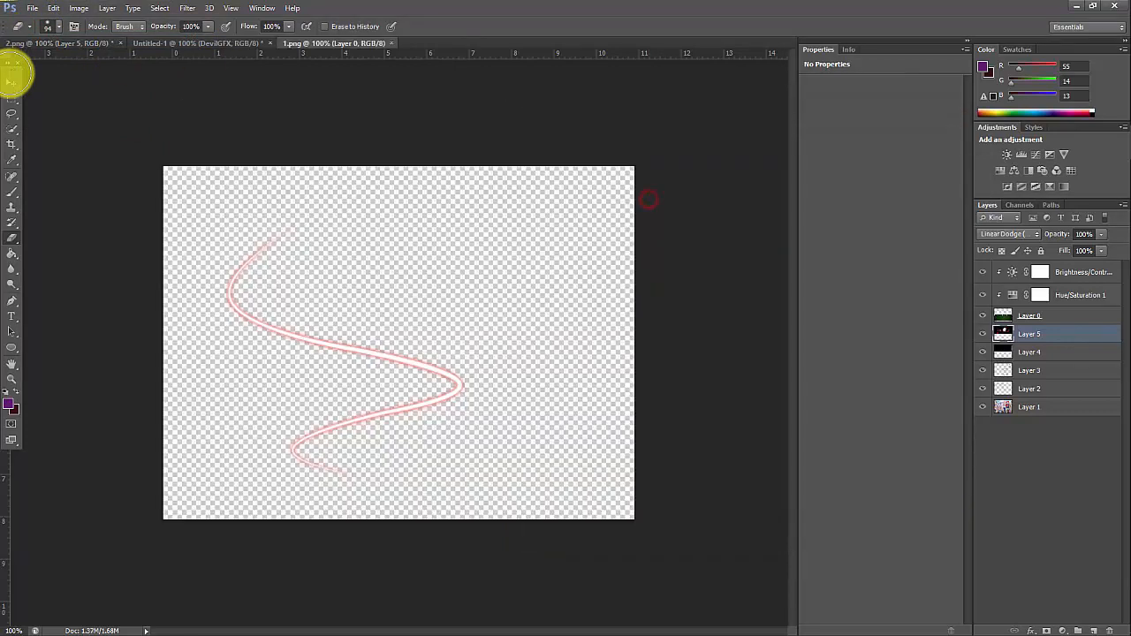
mouse_move(66, 131)
mouse_down()
mouse_move(179, 159)
mouse_move(88, 55)
mouse_move(318, 192)
mouse_move(433, 276)
mouse_move(374, 239)
mouse_move(369, 260)
mouse_up()
key(ctrl+t)
drag(564, 427, 446, 300)
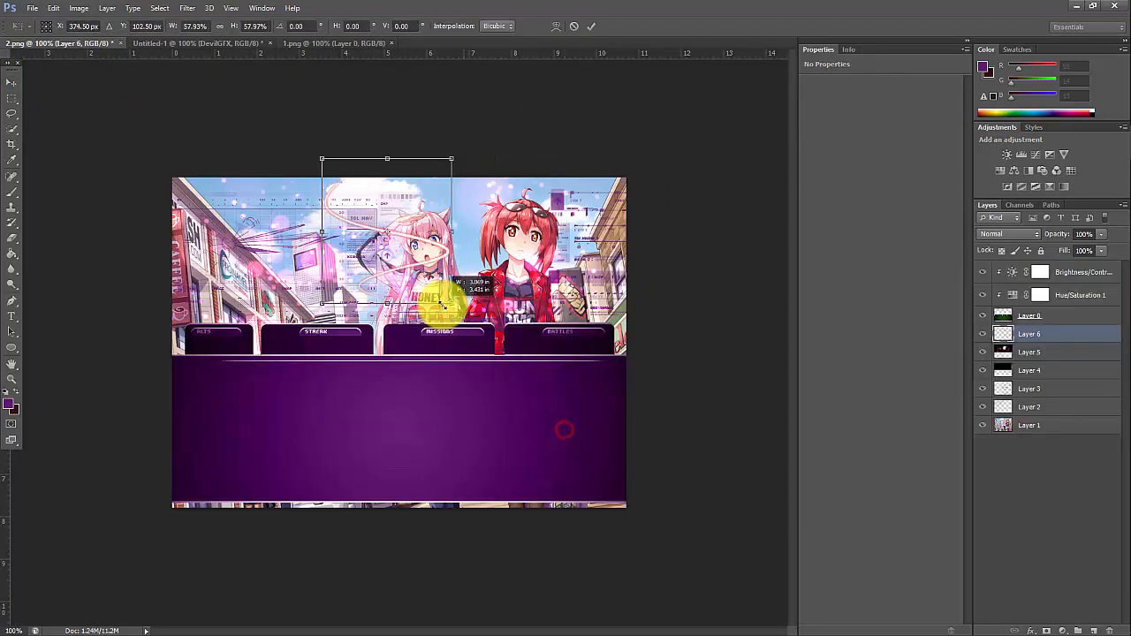
drag(403, 265, 436, 312)
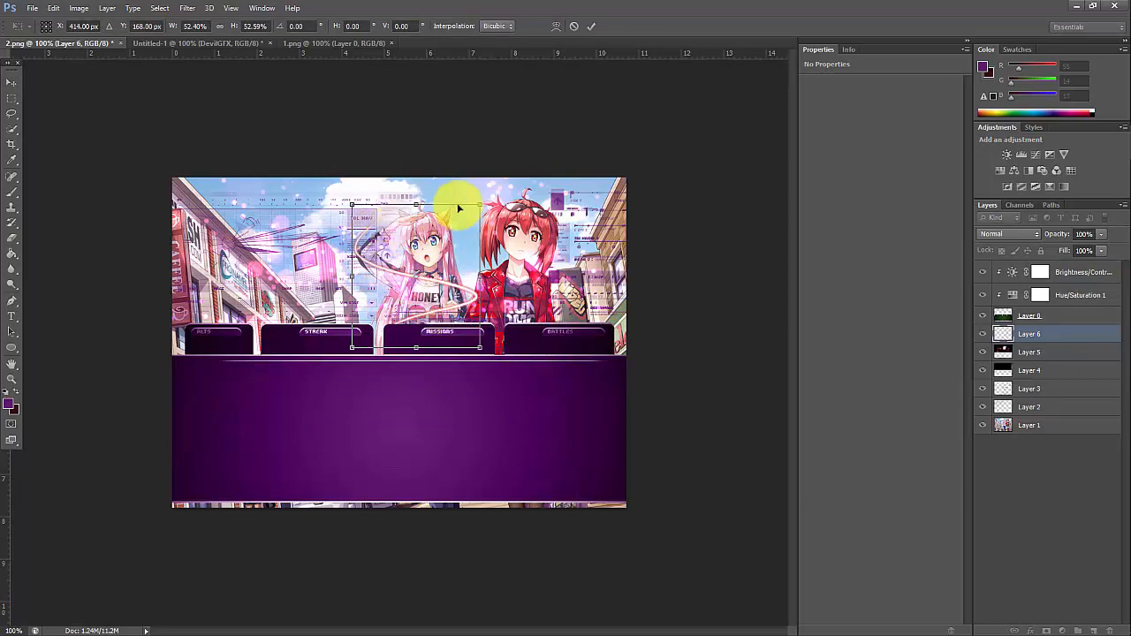
drag(507, 202, 513, 191)
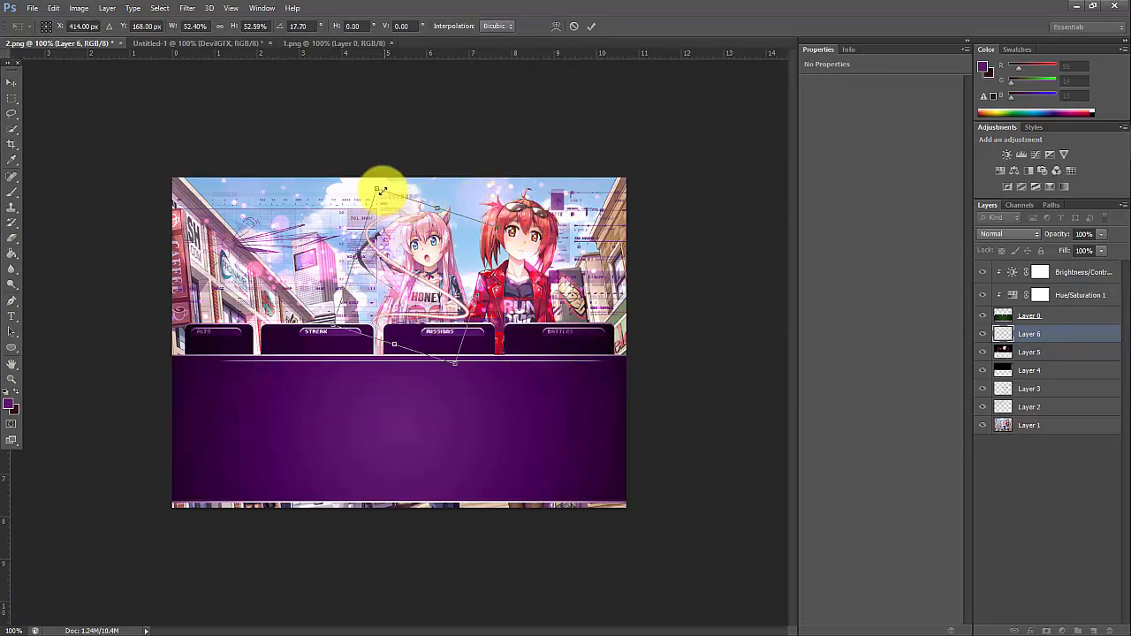
drag(377, 191, 382, 201)
drag(427, 291, 425, 284)
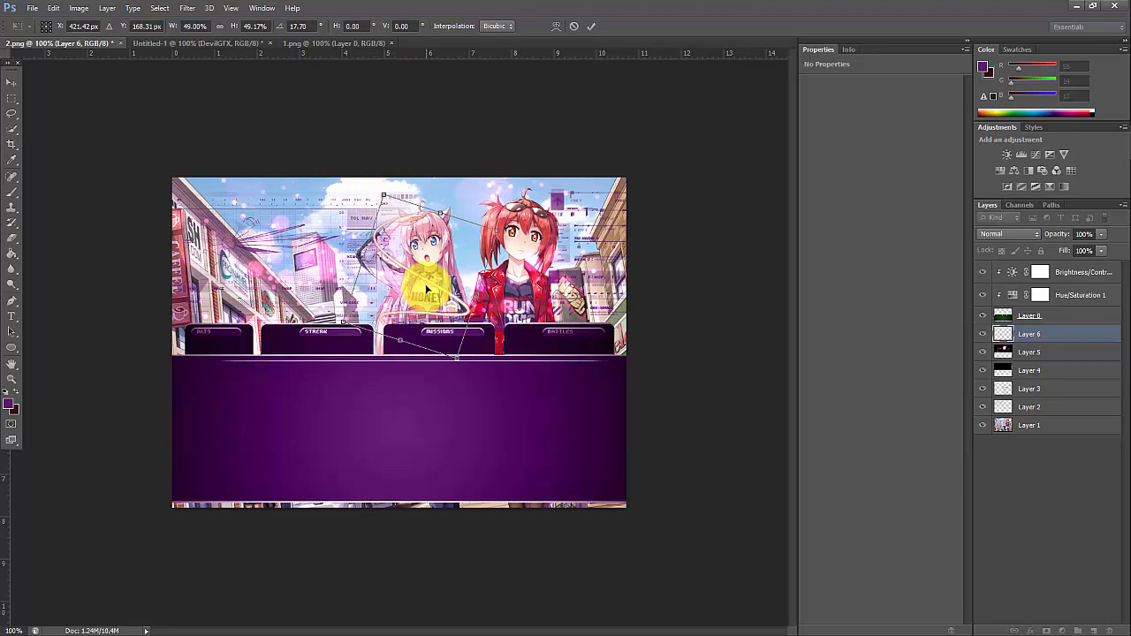
click(9, 82)
click(523, 245)
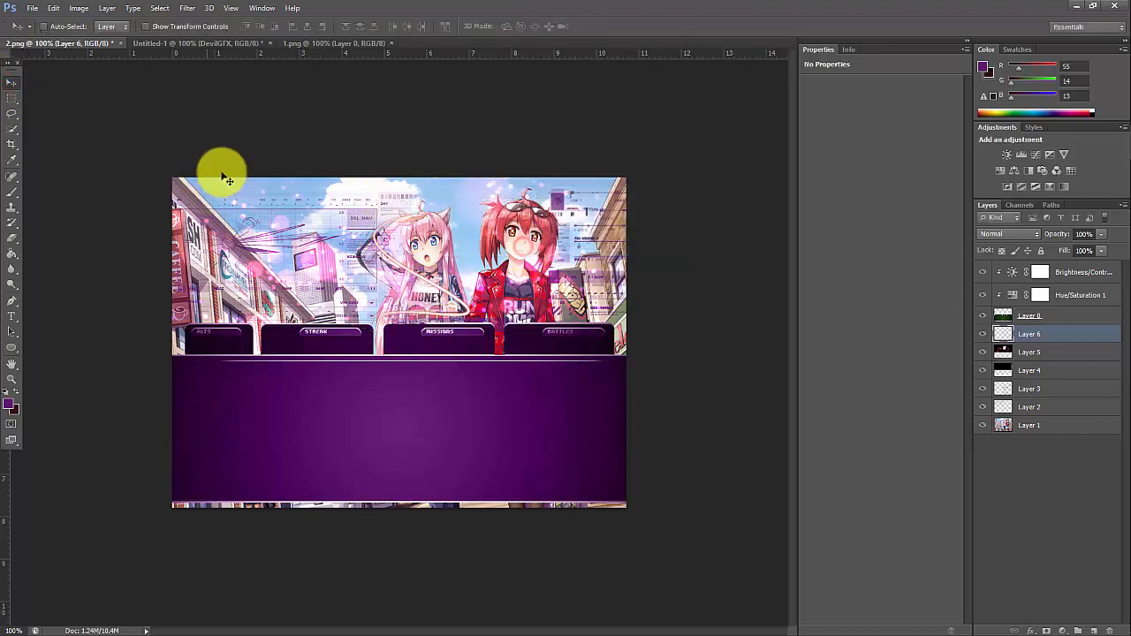
- Switch to the Eraser on Layer 6 and set its brush size to 31 px
key(z)
drag(399, 233, 497, 262)
key(v)
scroll(485, 268, down, 1)
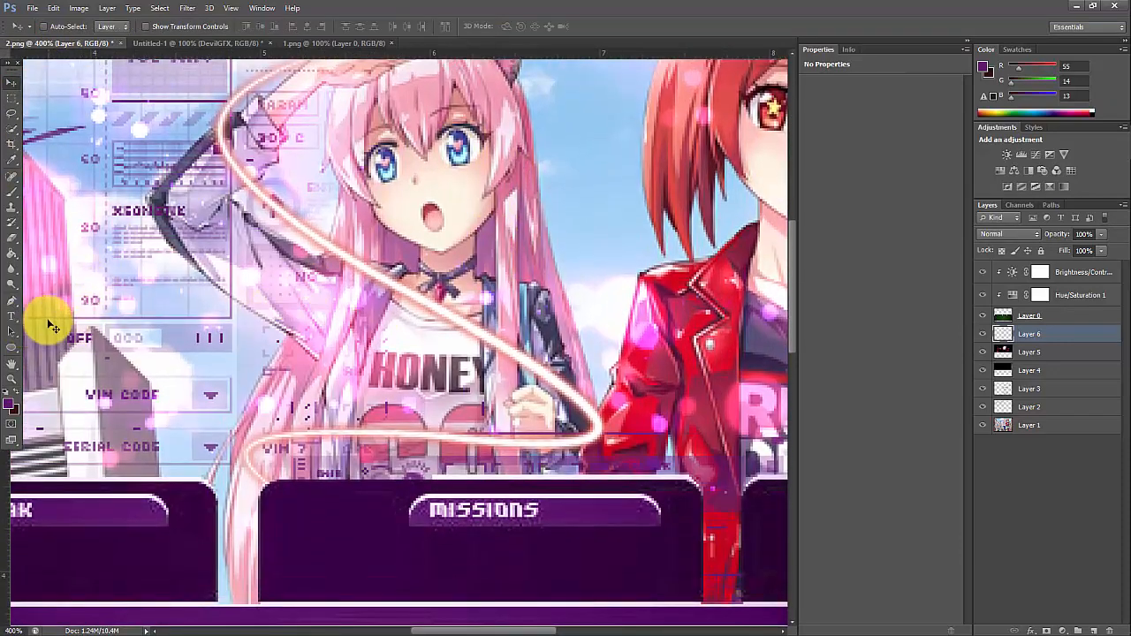
click(10, 238)
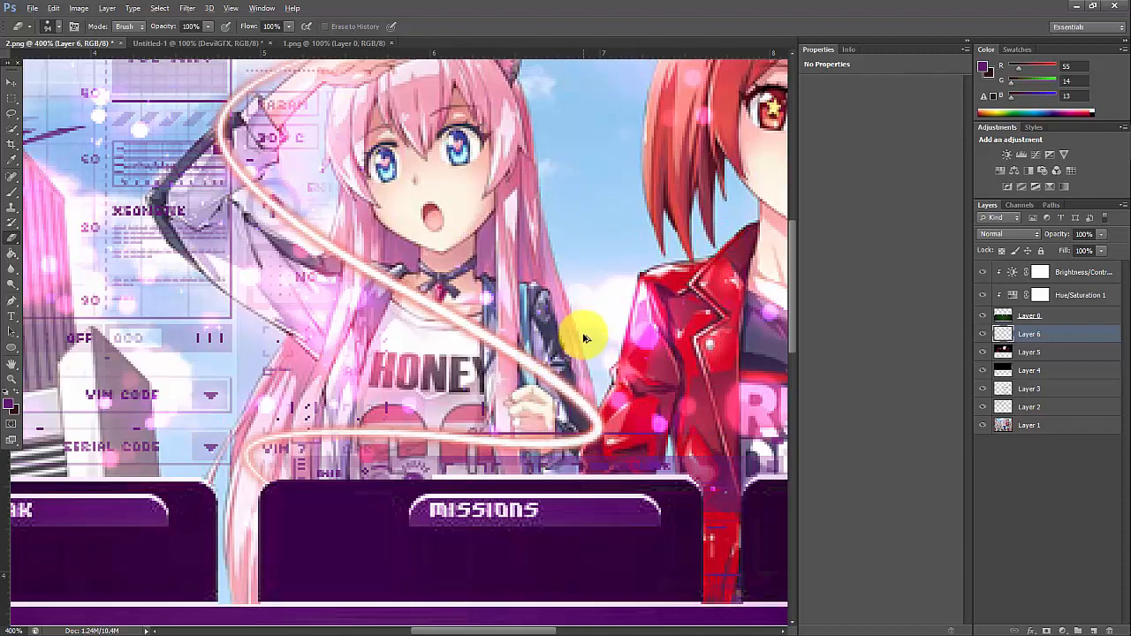
right_click(642, 386)
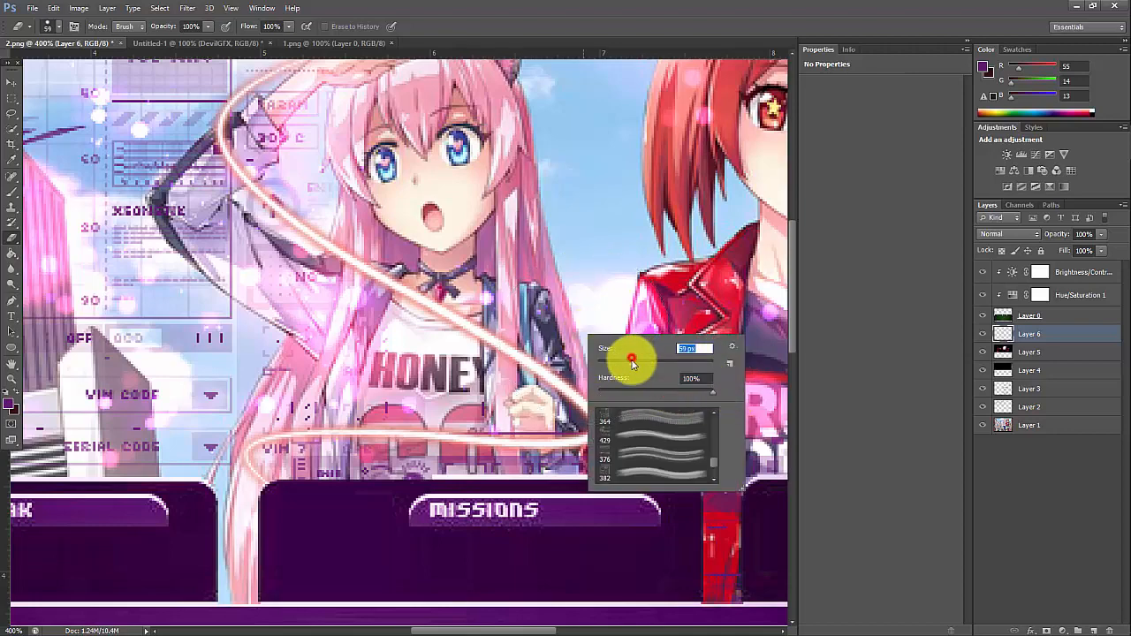
mouse_move(630, 362)
mouse_down()
mouse_move(559, 274)
mouse_move(586, 294)
mouse_move(607, 408)
mouse_move(603, 378)
mouse_move(300, 212)
mouse_up()
- Try to erase the light line where it crosses the pink-haired girl's arm and chest
click(558, 271)
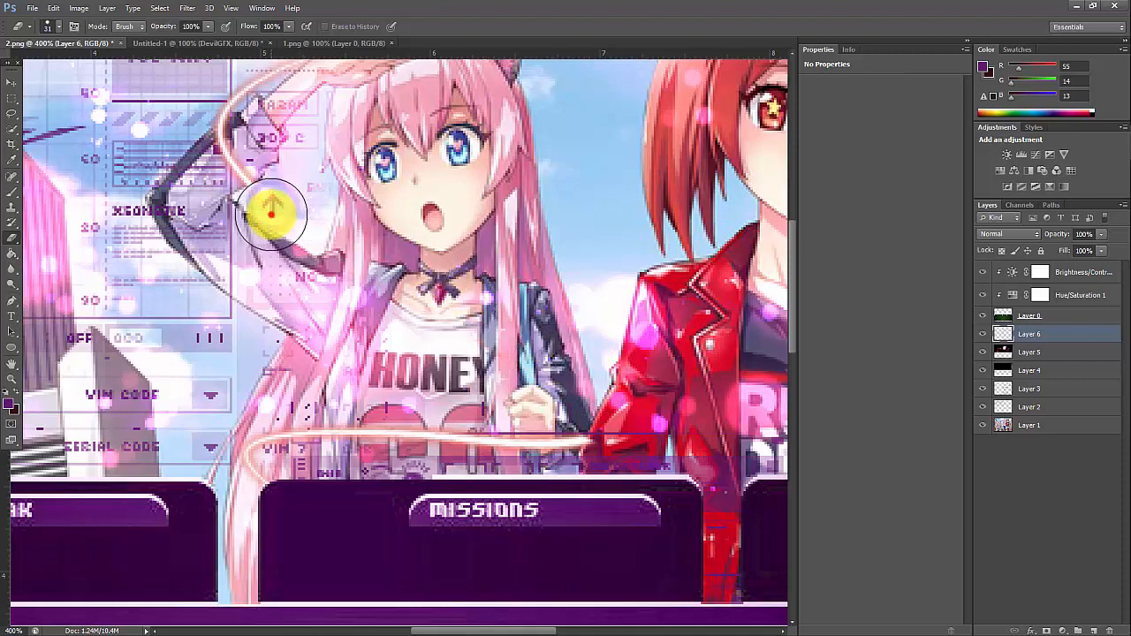
key(ctrl+z)
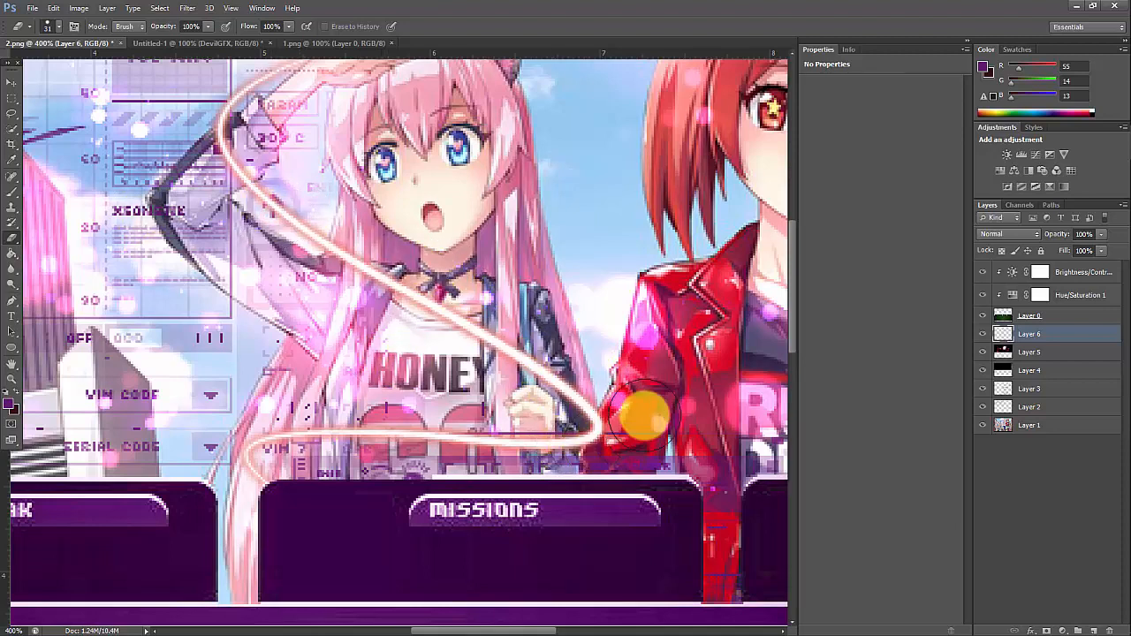
key(z)
drag(234, 135, 227, 139)
key(e)
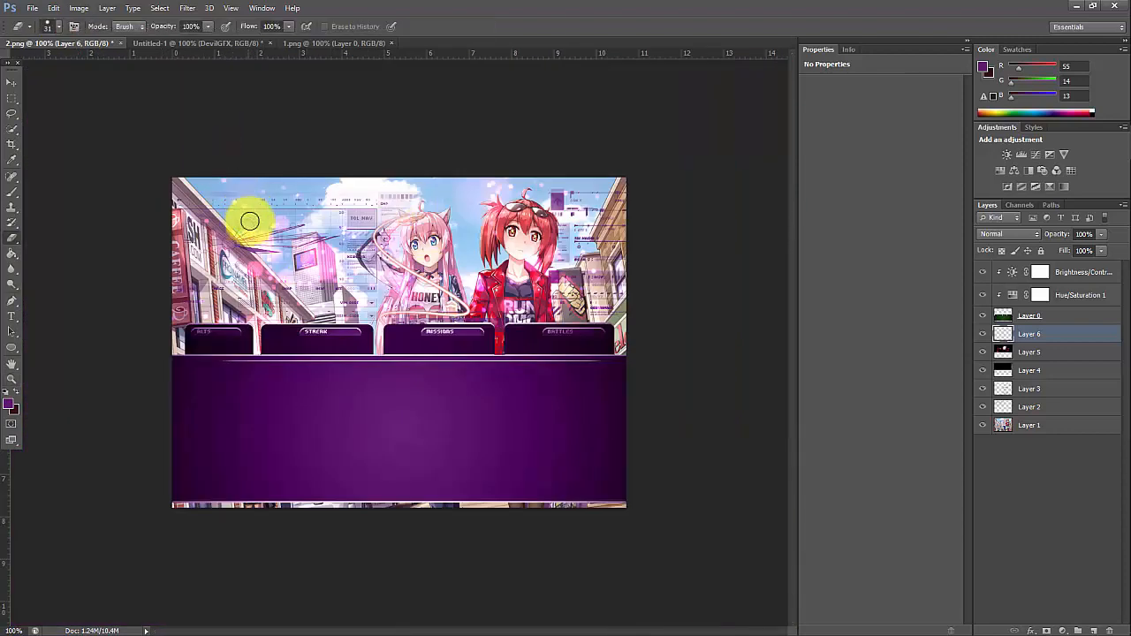
- Close 1.png and open the extra image with the pink swirl from the Textures folder
click(345, 43)
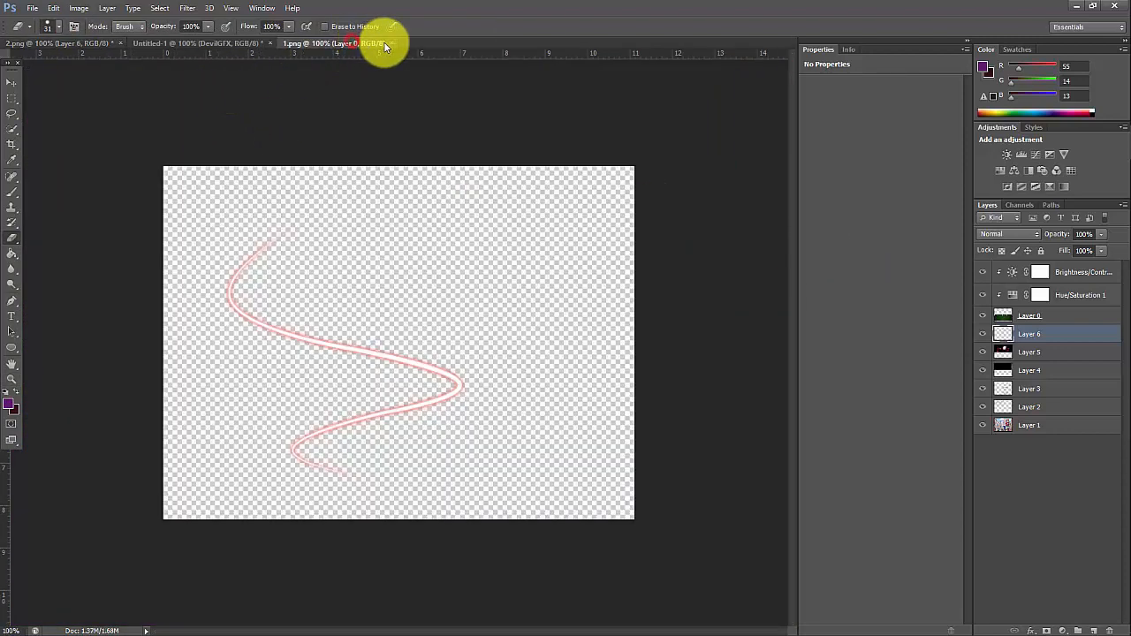
click(392, 43)
click(27, 7)
click(40, 36)
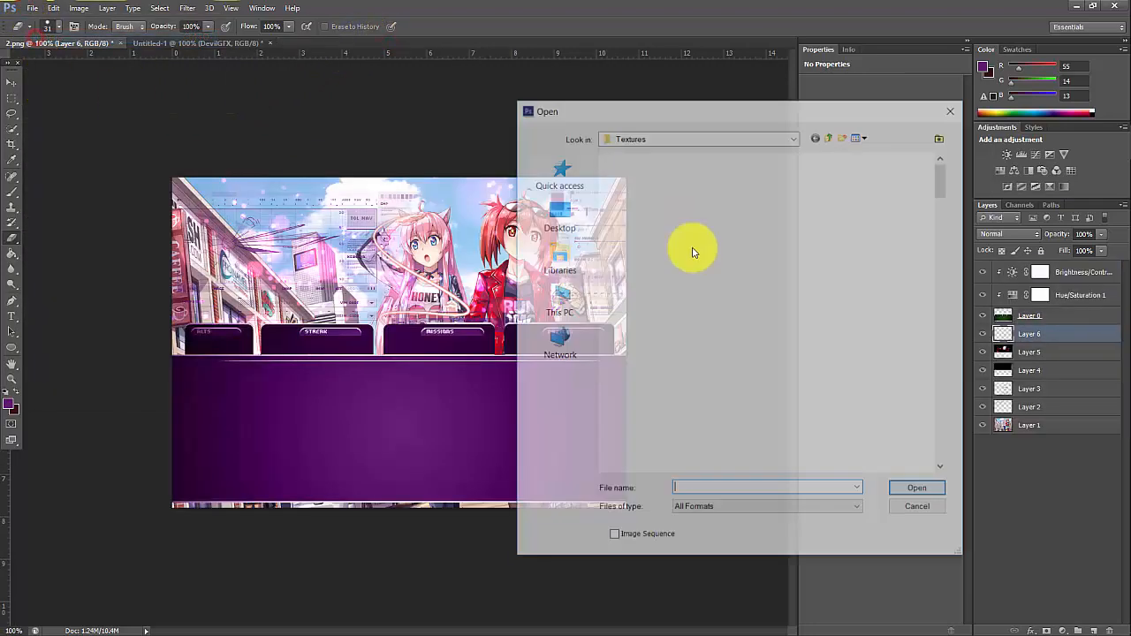
scroll(718, 268, down, 3)
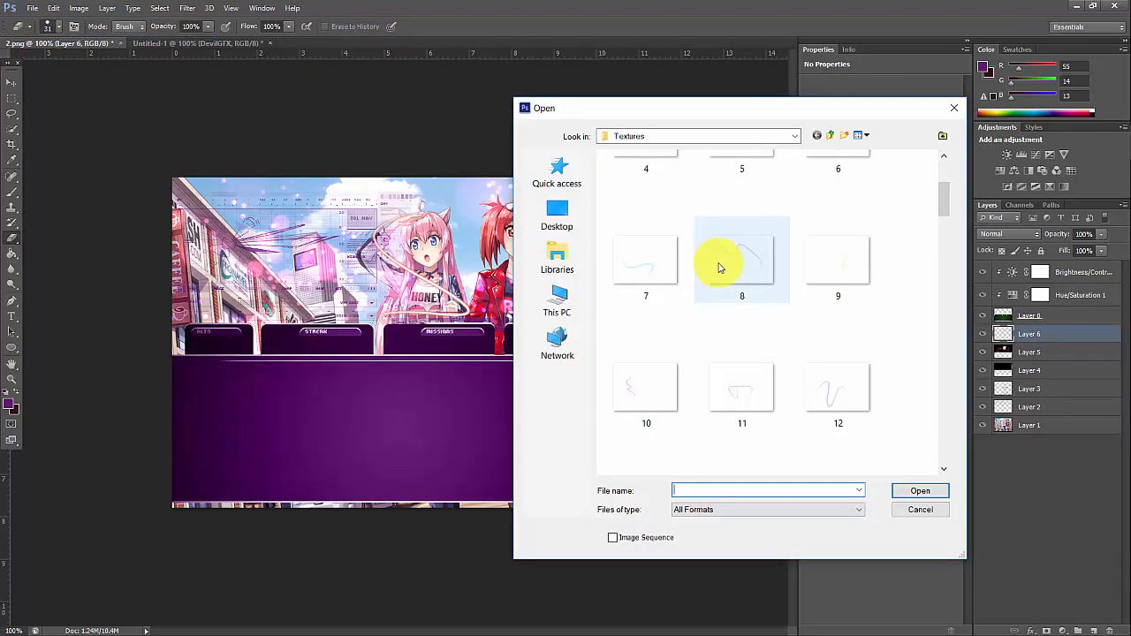
scroll(790, 352, down, 3)
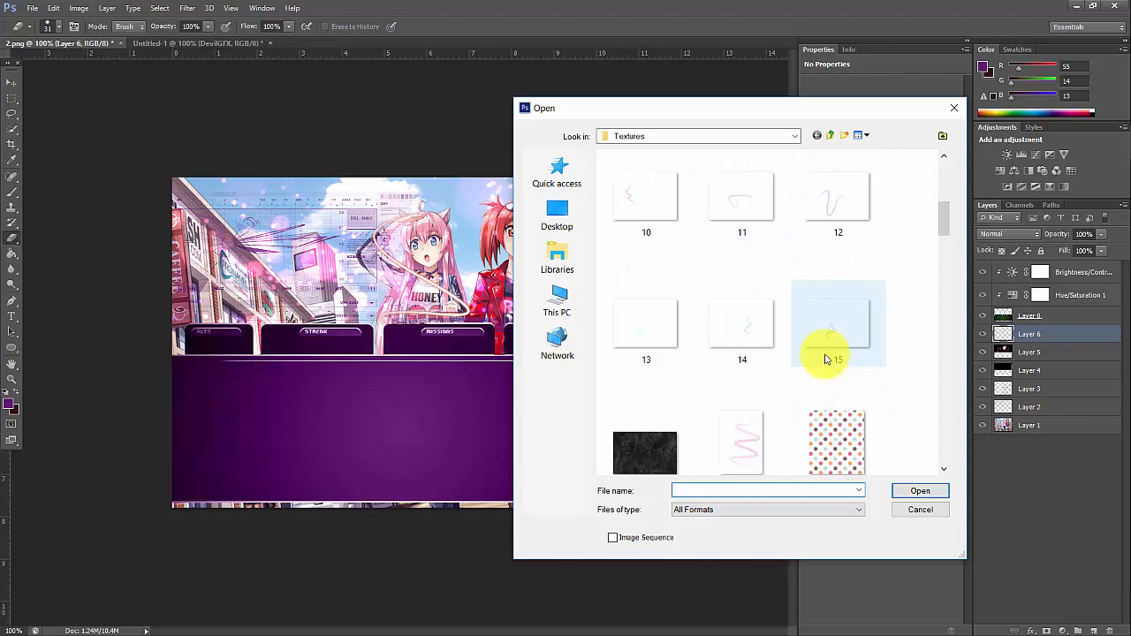
click(751, 428)
double_click(750, 428)
- Bring the pink swirl into 2.png below the interface panel and position it around the red-haired girl
click(11, 82)
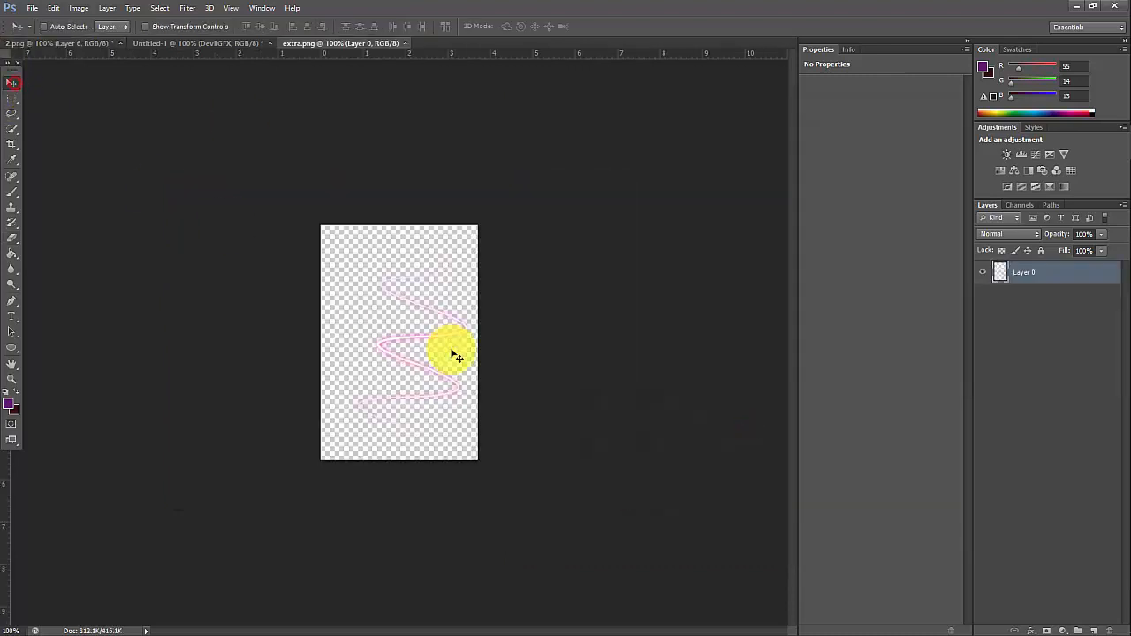
click(447, 349)
click(95, 43)
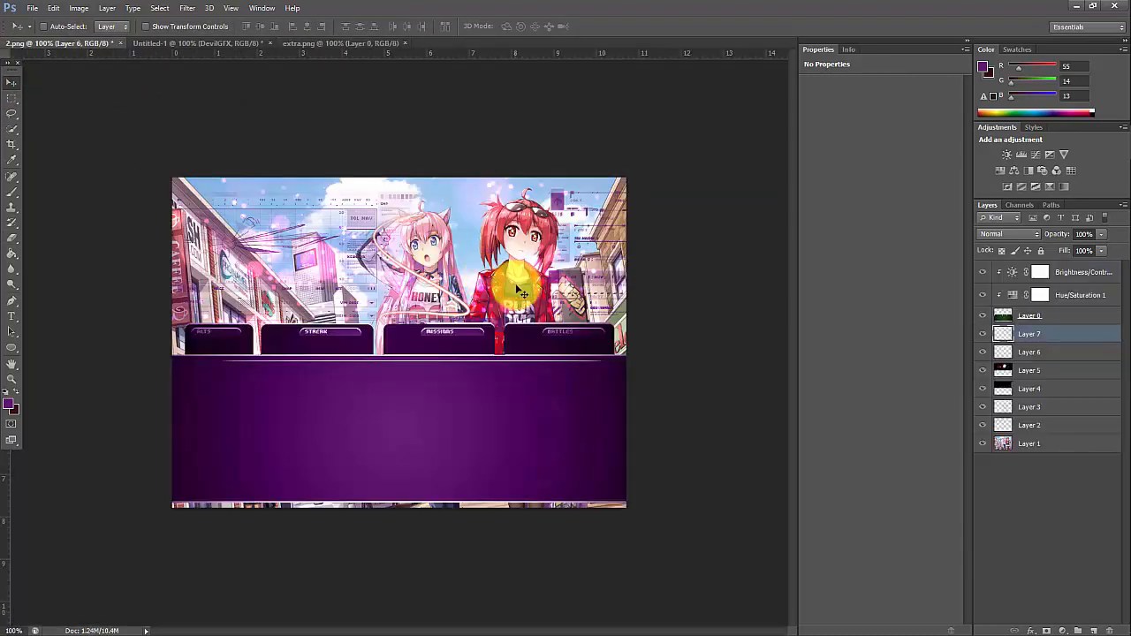
drag(499, 276, 531, 281)
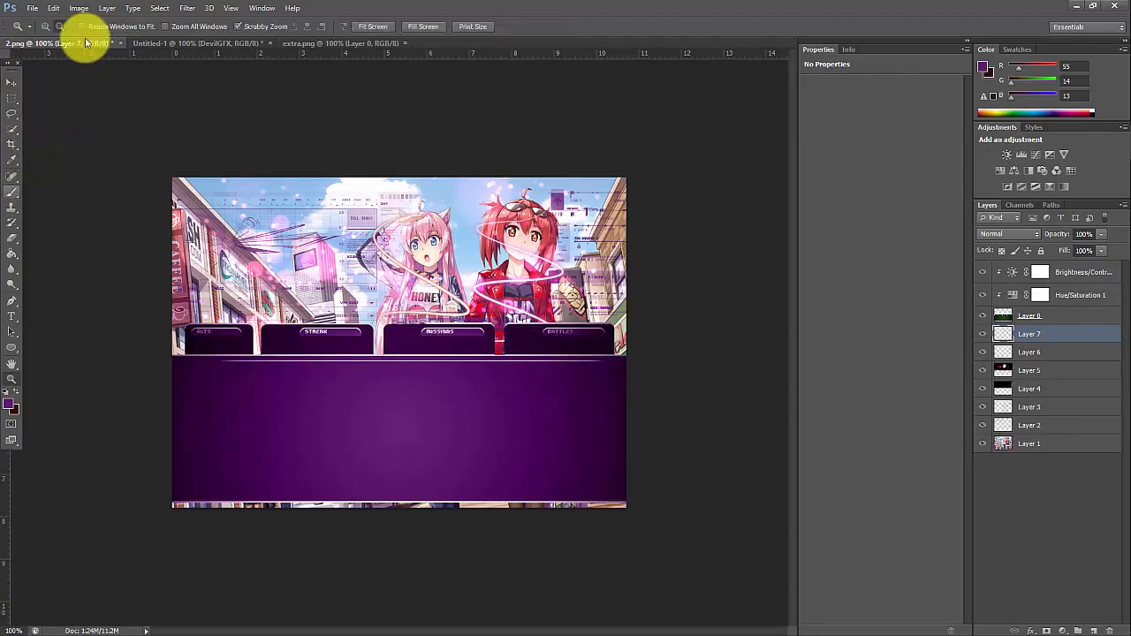
- Erase the parts of the pink swirl crossing the red-haired girl's face, hair and lower jacket so it appears to wrap around her
key(z)
click(516, 217)
click(551, 215)
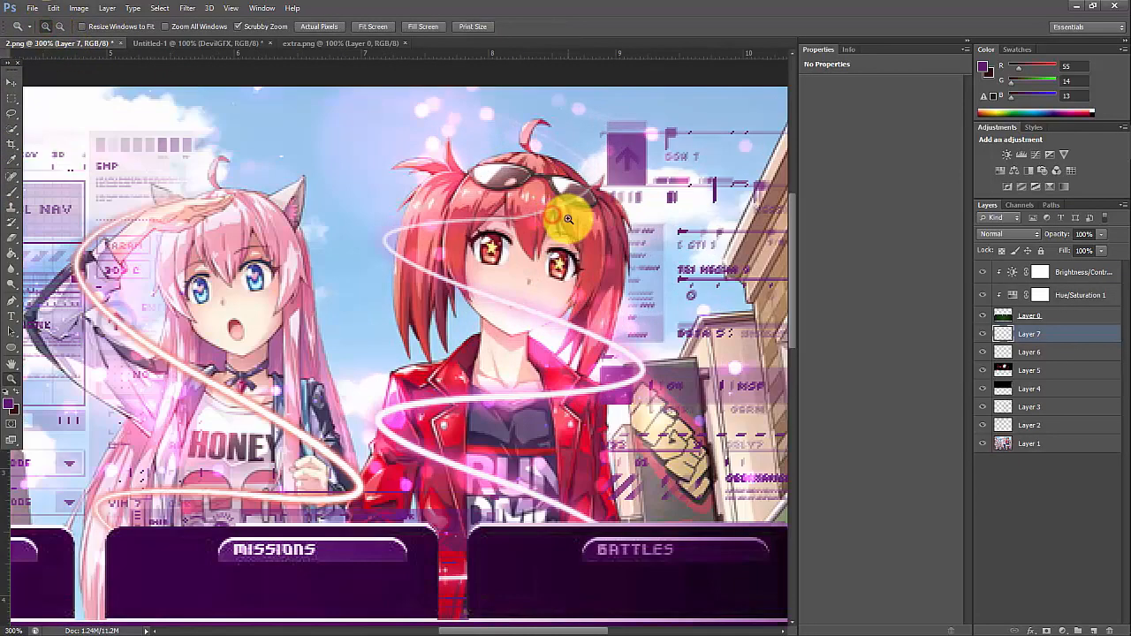
click(534, 250)
key(v)
click(12, 233)
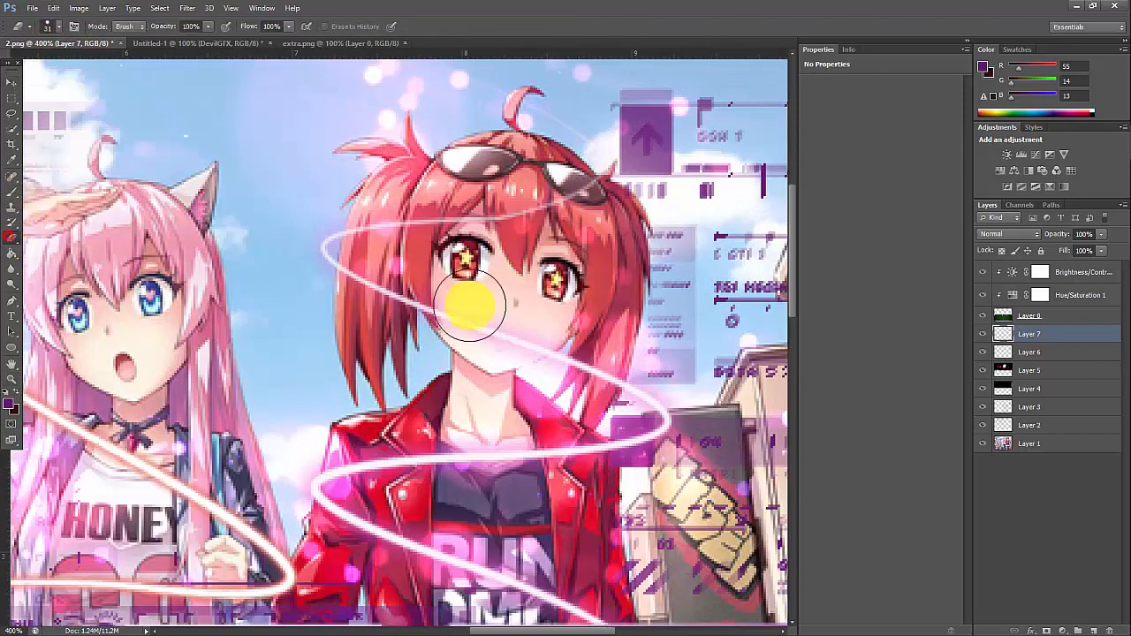
click(533, 324)
click(455, 272)
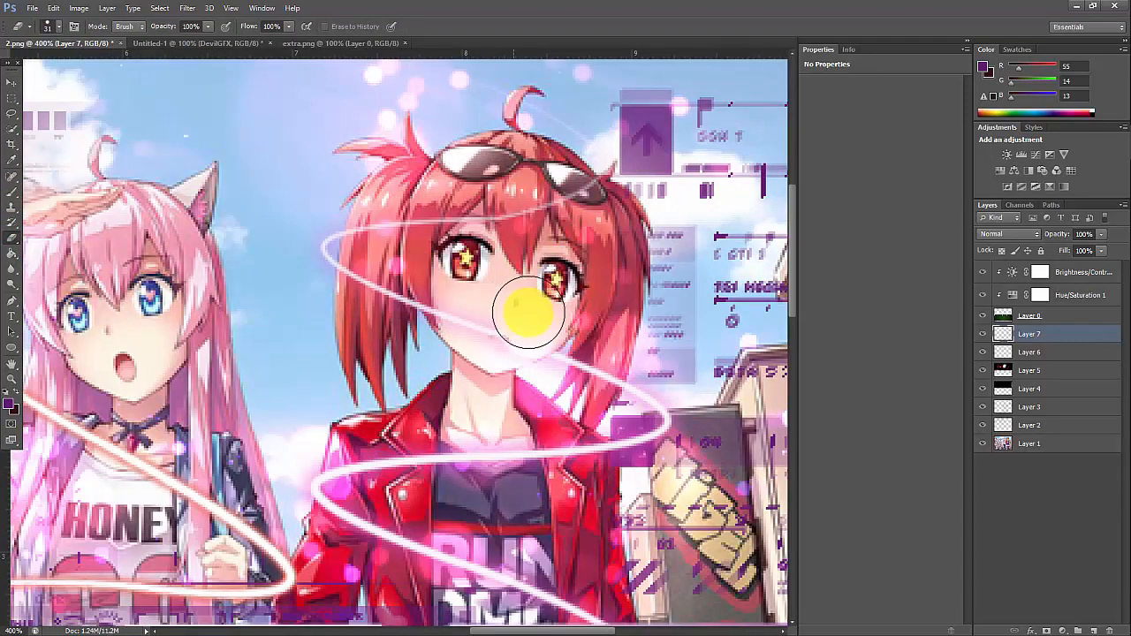
drag(528, 297, 535, 265)
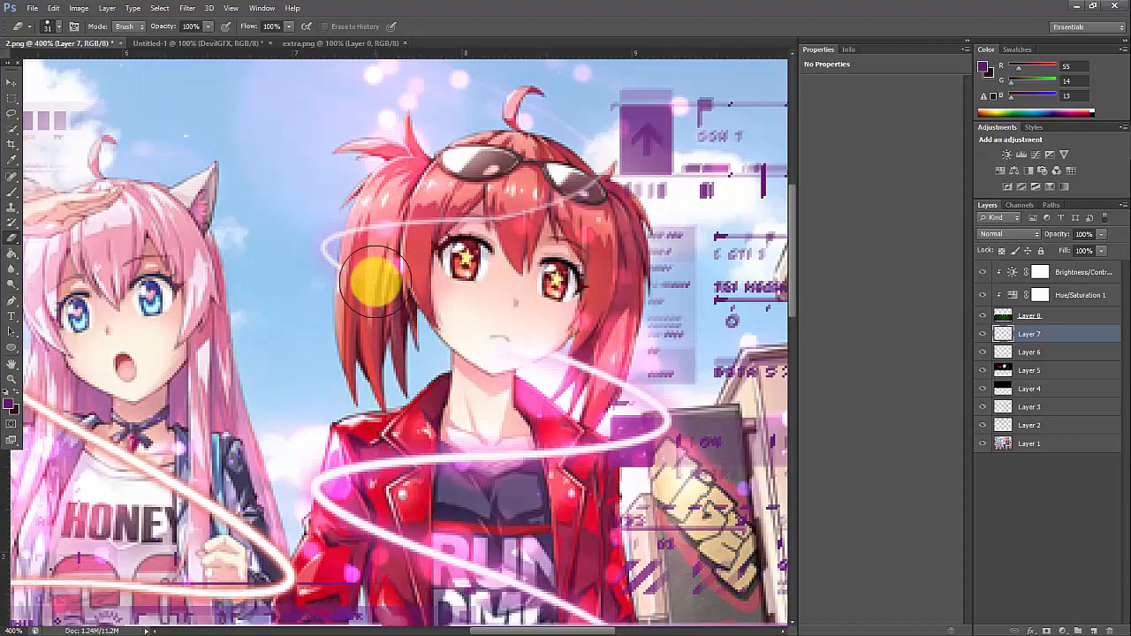
mouse_move(400, 274)
mouse_down()
mouse_move(414, 357)
mouse_move(348, 393)
mouse_move(403, 344)
mouse_move(424, 300)
mouse_up()
scroll(424, 301, down, 2)
scroll(403, 318, down, 2)
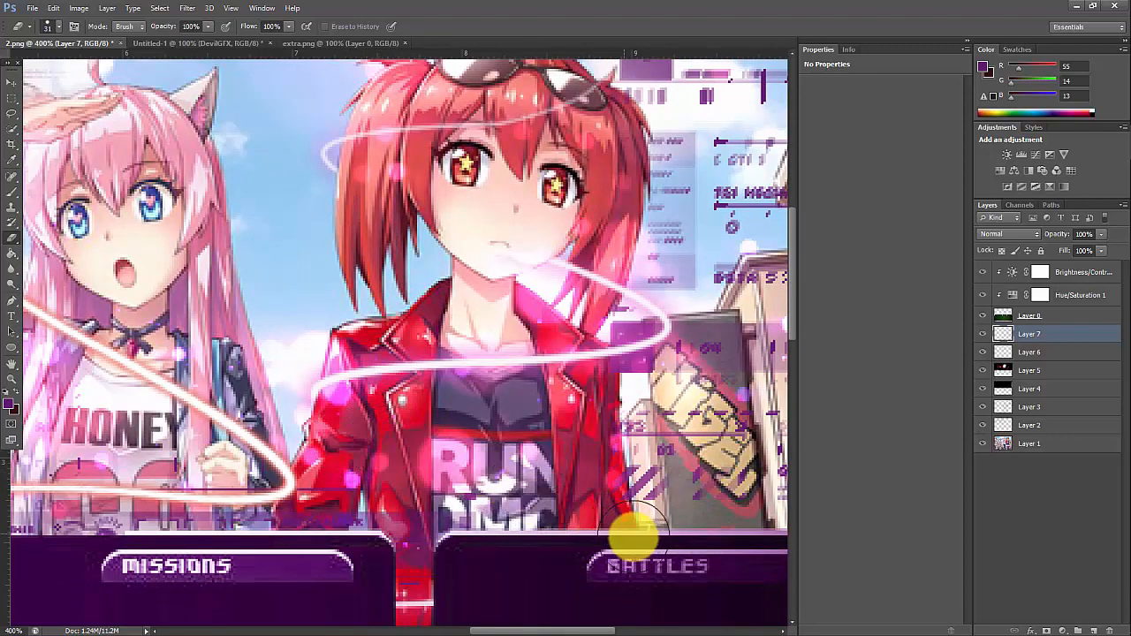
- Close the extra.png document now that its pink swirl is placed in 2.png
key(z)
alt+click(186, 204)
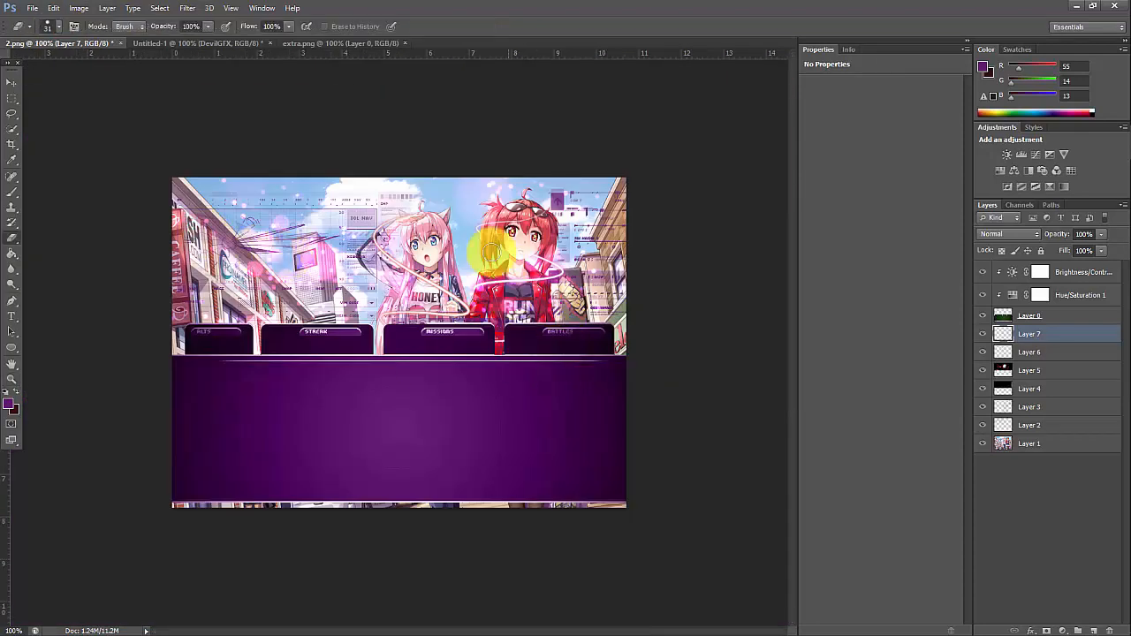
key(b)
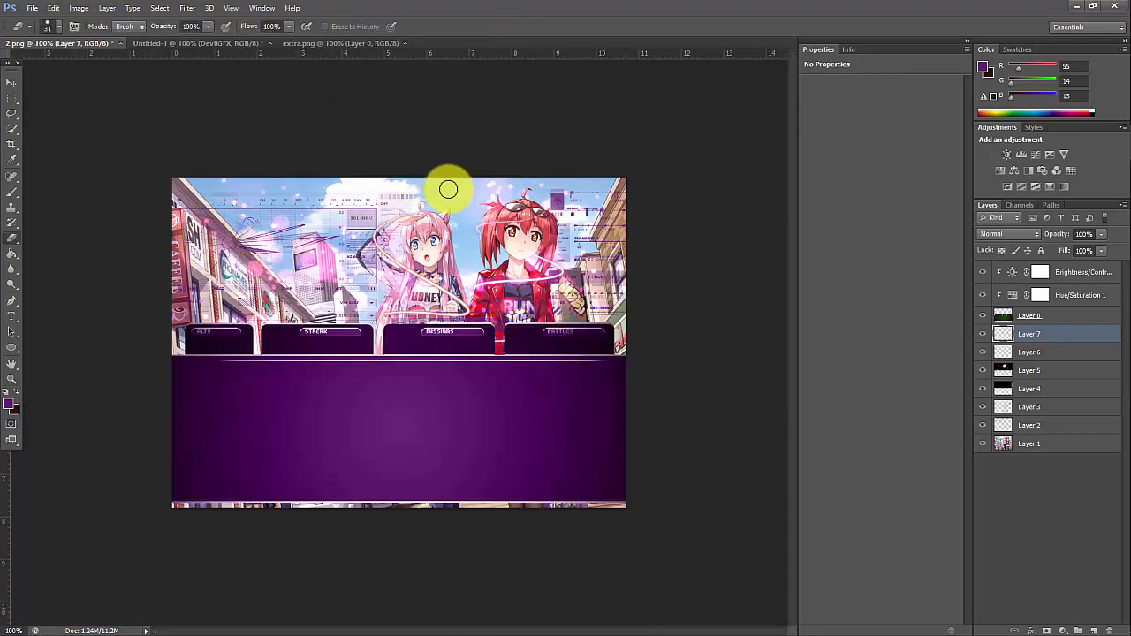
click(389, 43)
click(404, 44)
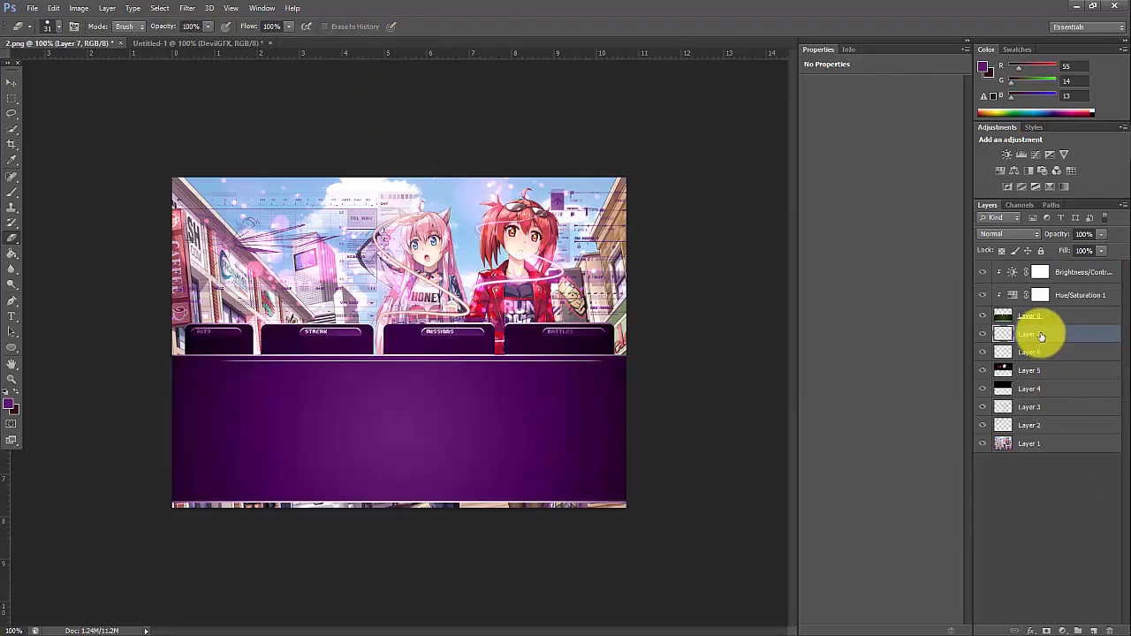
click(1093, 630)
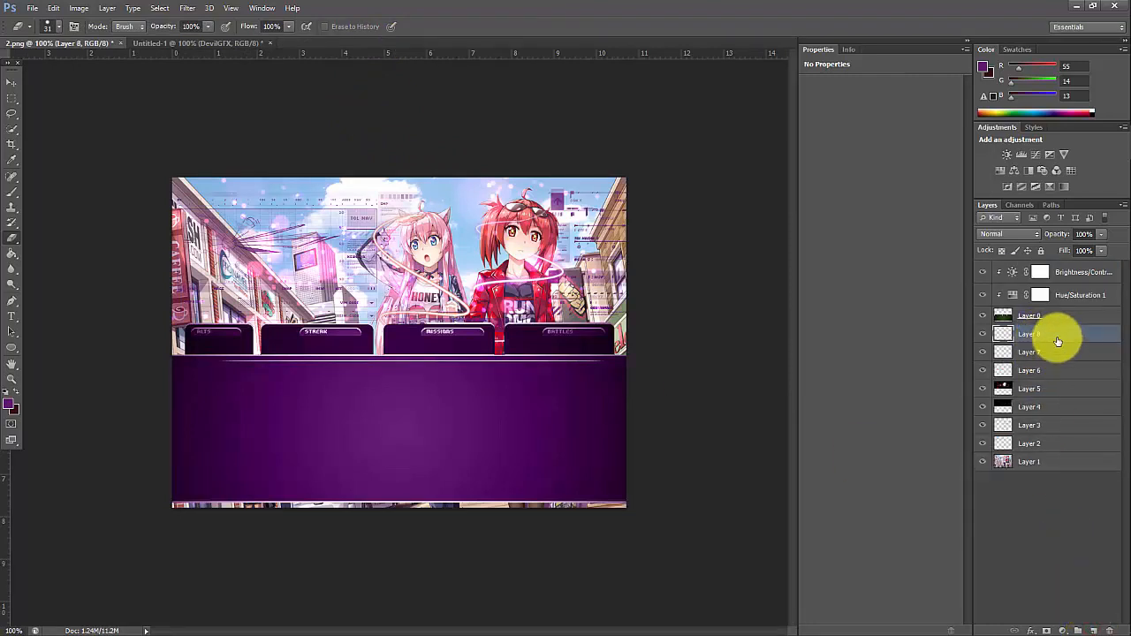
drag(1053, 342, 1100, 407)
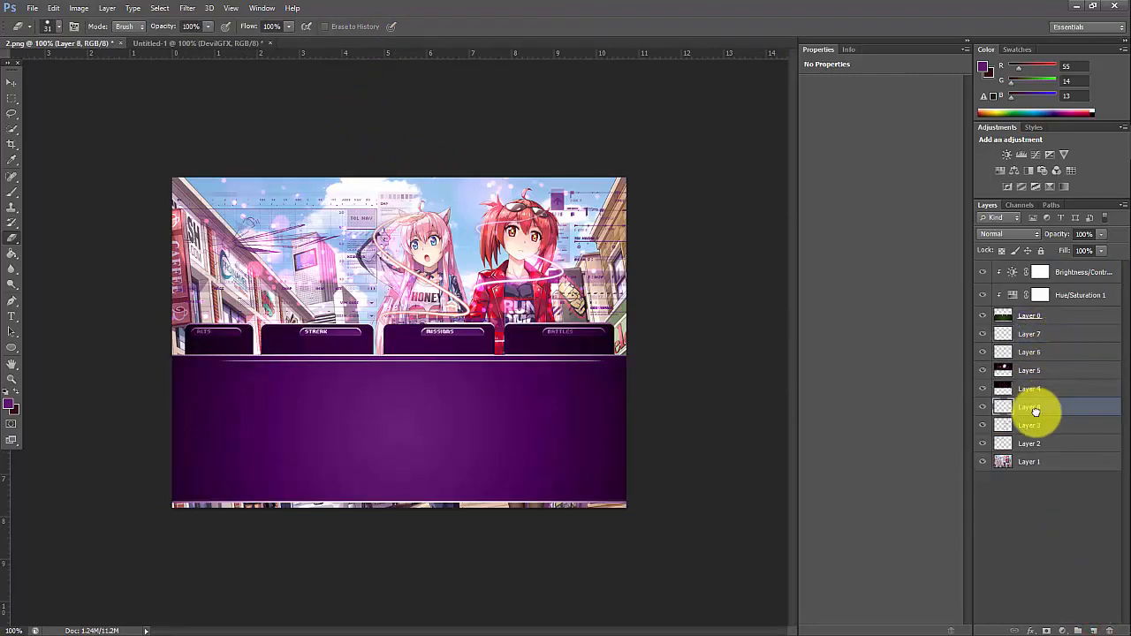
click(1048, 351)
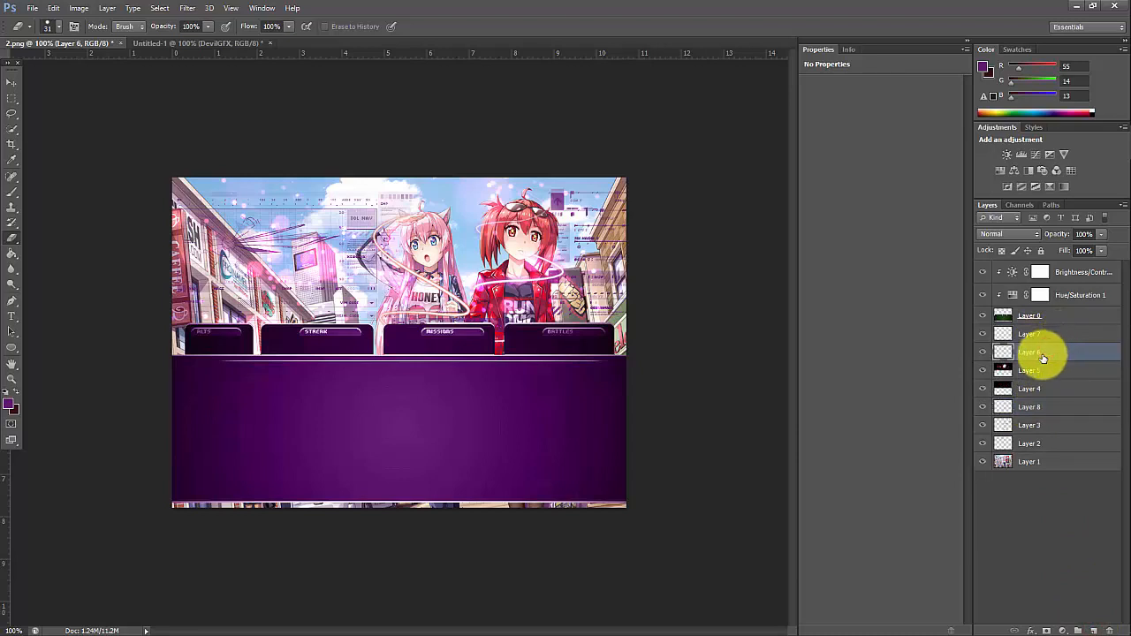
click(1066, 412)
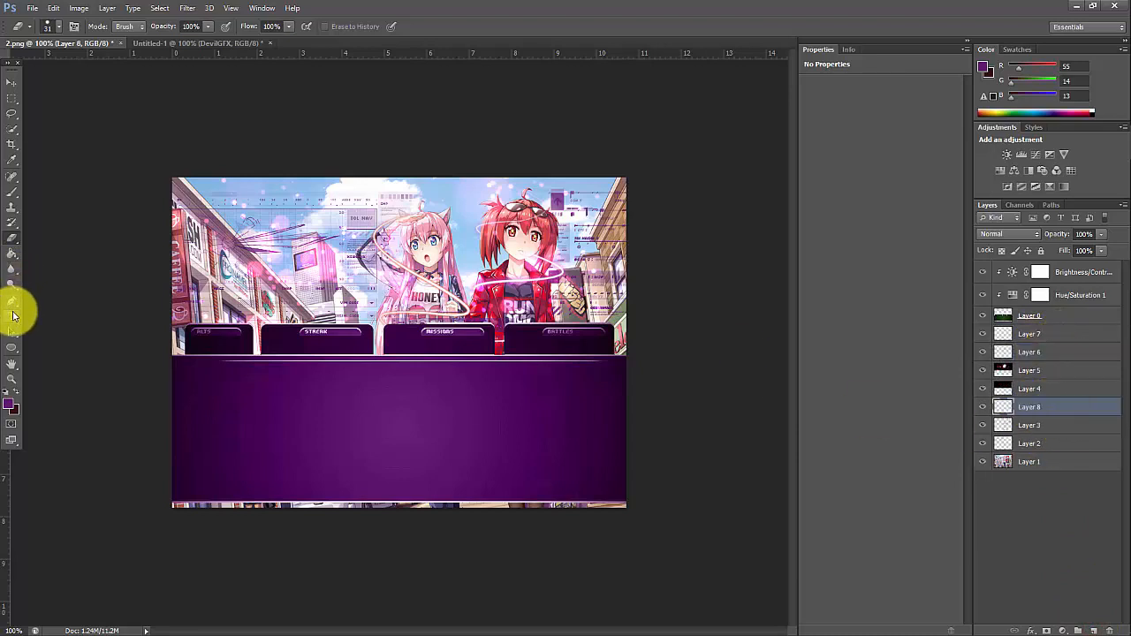
key(Delete)
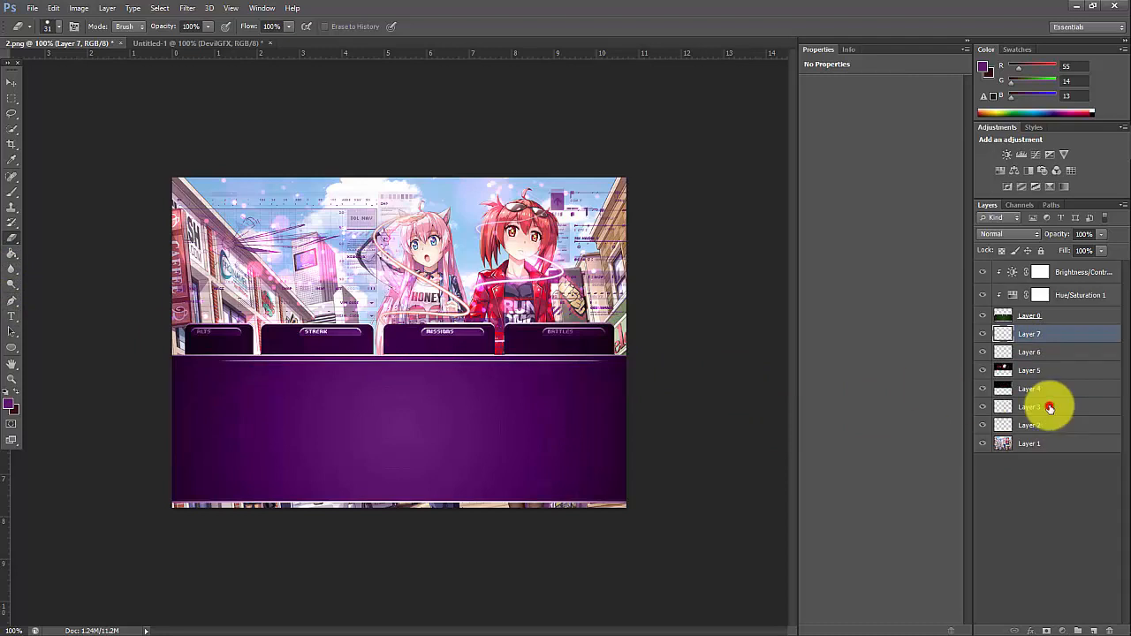
- Add the text SHIROHIGE above Layer 3 in Built Titling Italic, 60 pt, and place it just above the STREAK panel
click(1050, 409)
click(11, 316)
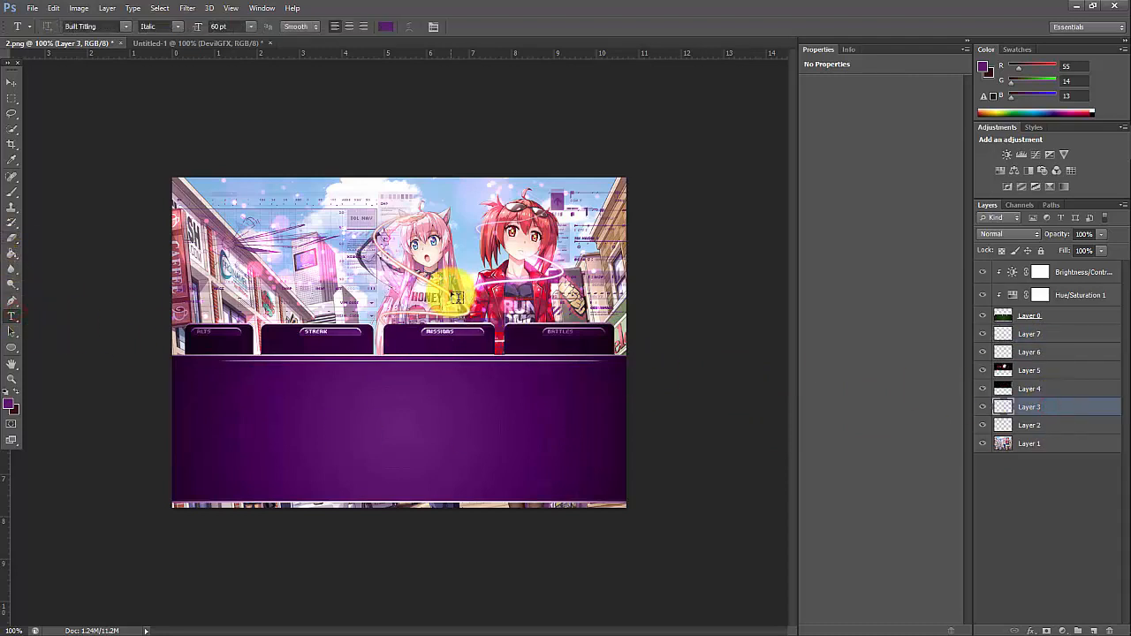
drag(548, 292, 643, 320)
click(125, 26)
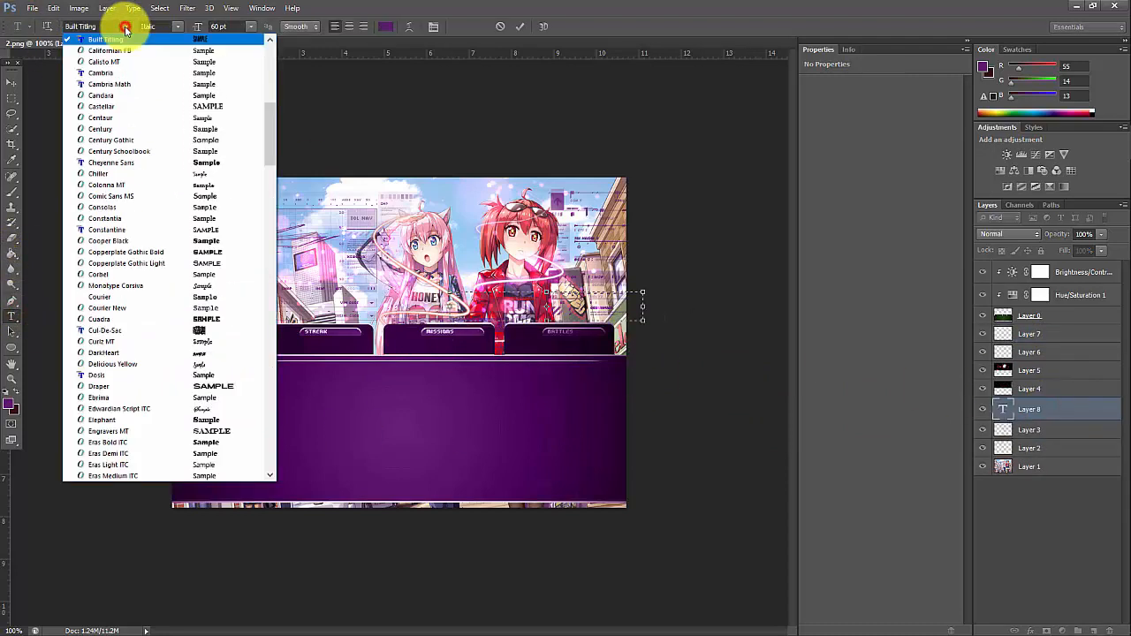
click(131, 42)
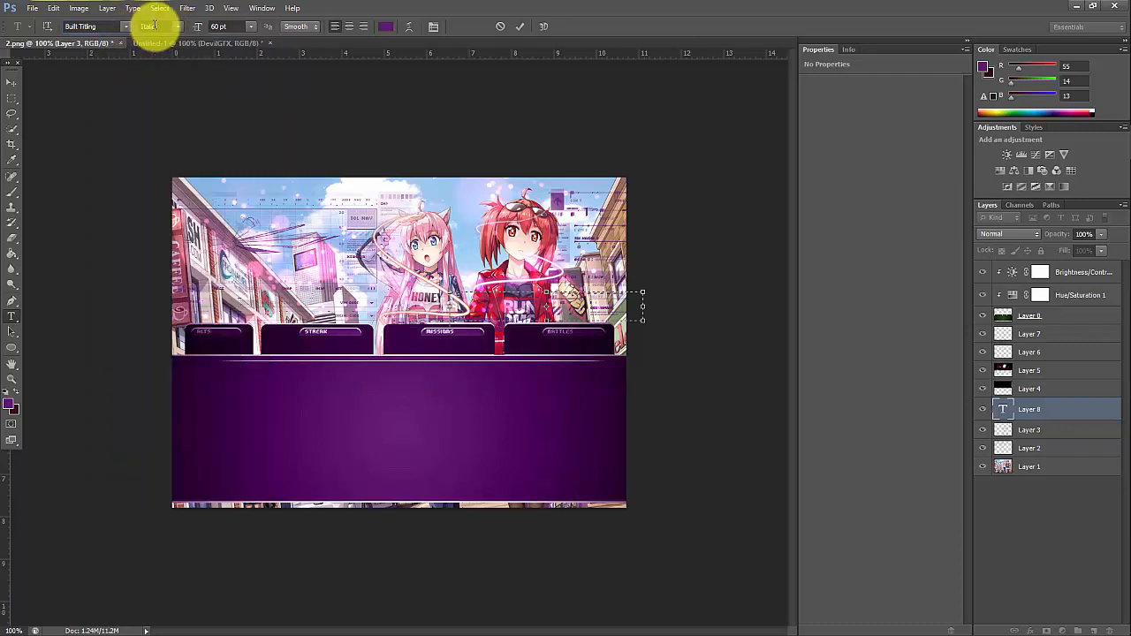
click(153, 25)
click(168, 55)
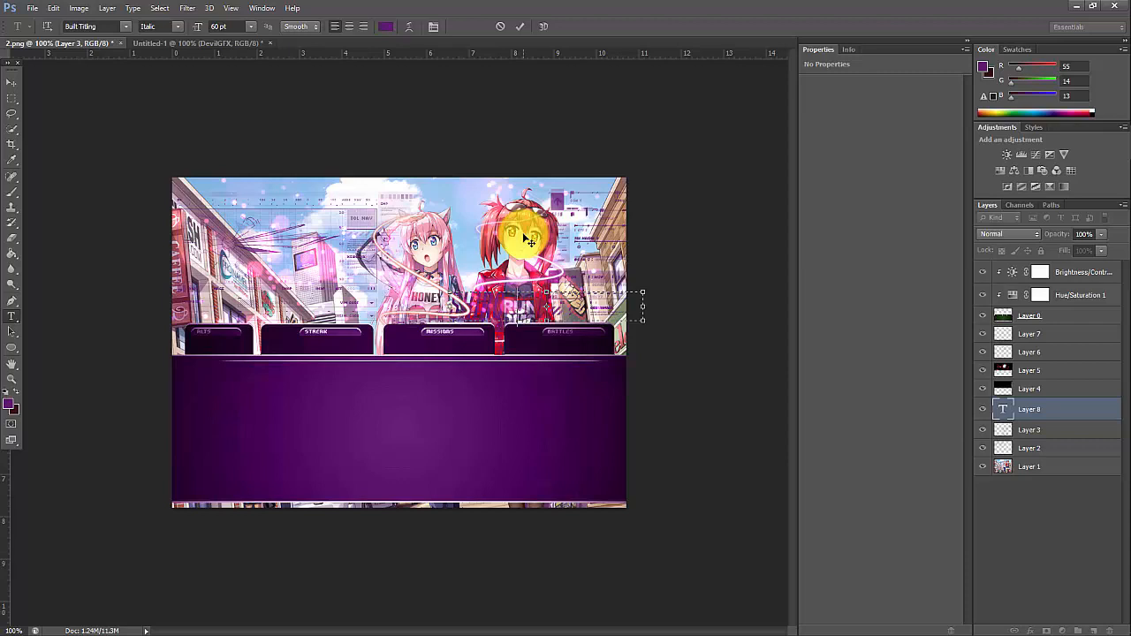
click(11, 81)
drag(525, 346, 323, 329)
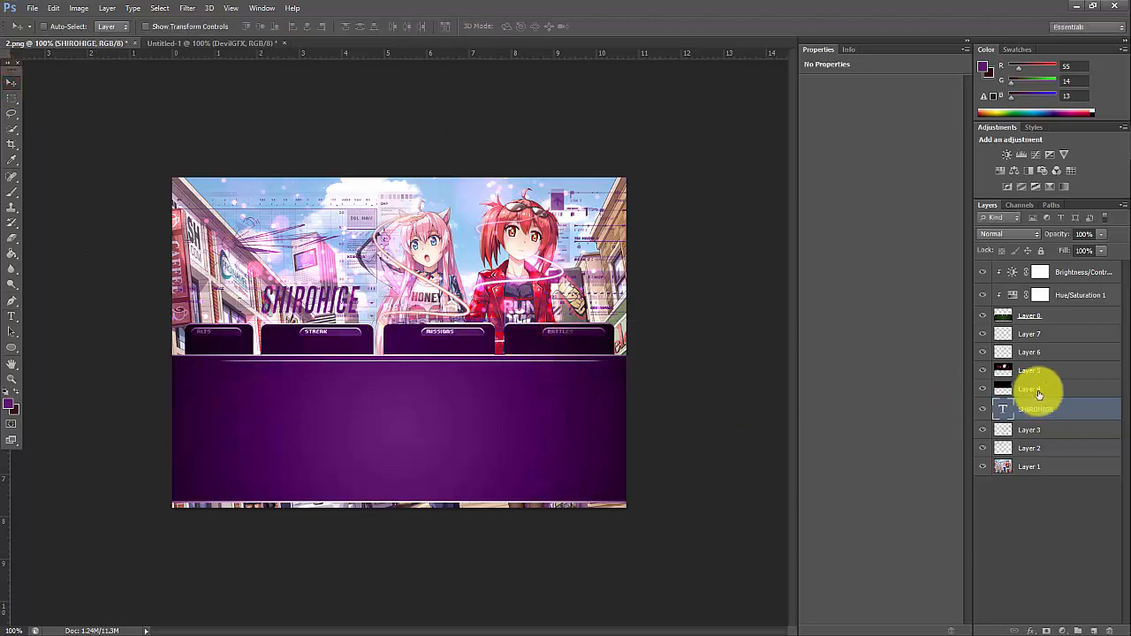
- Add a linear gradient overlay to the SHIROHIGE text using the dark blue-to-purple preset
double_click(1078, 407)
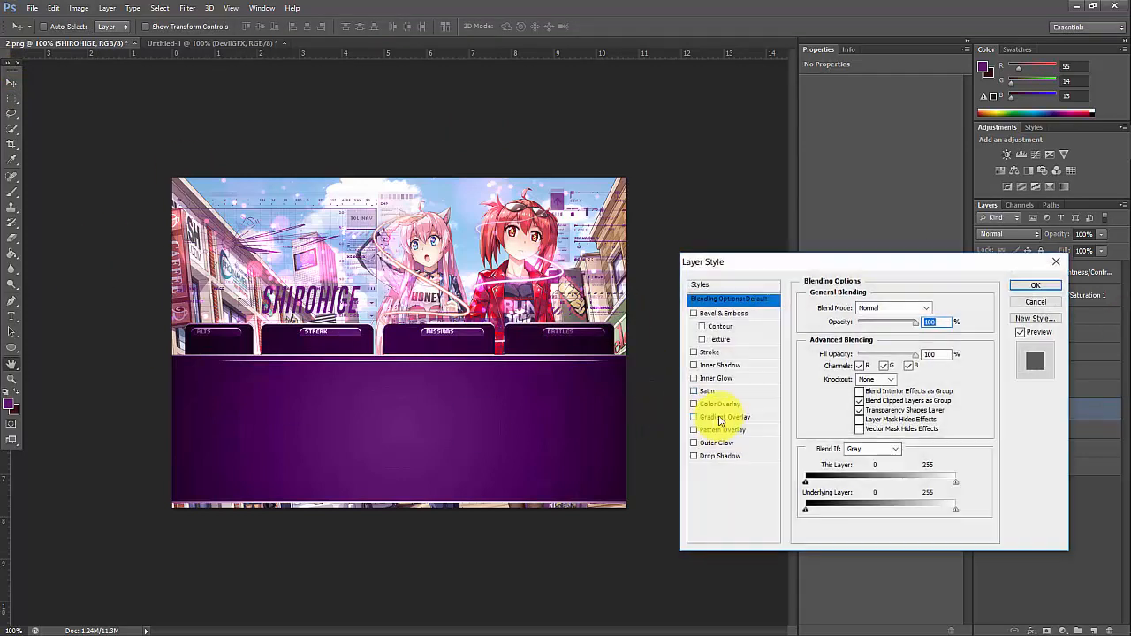
click(719, 416)
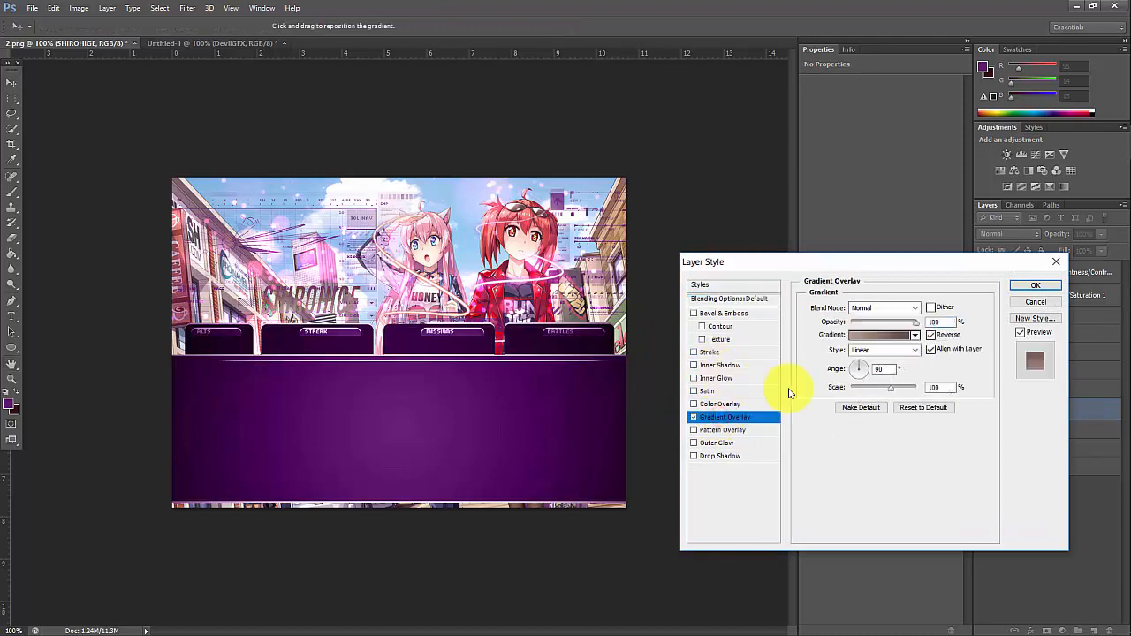
click(857, 336)
click(831, 267)
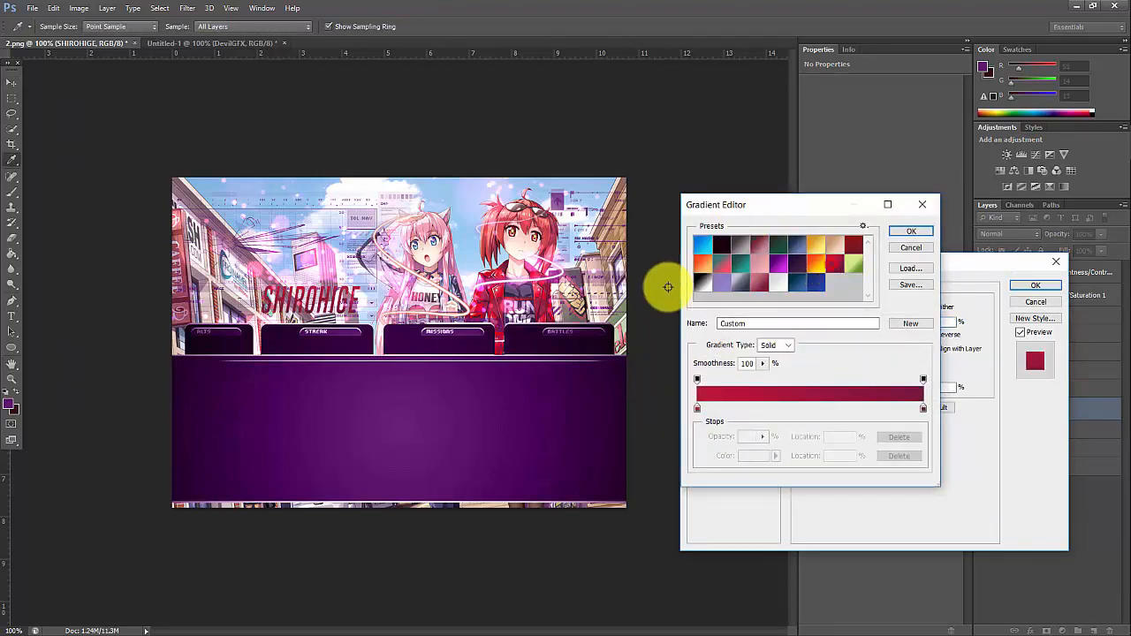
click(797, 270)
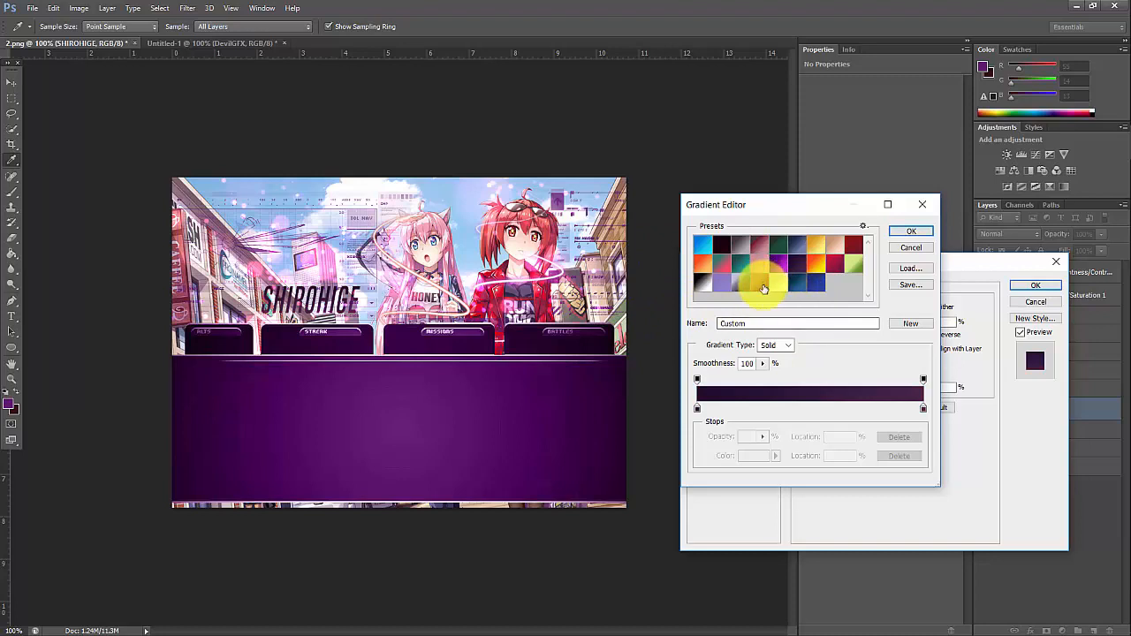
click(770, 265)
click(797, 265)
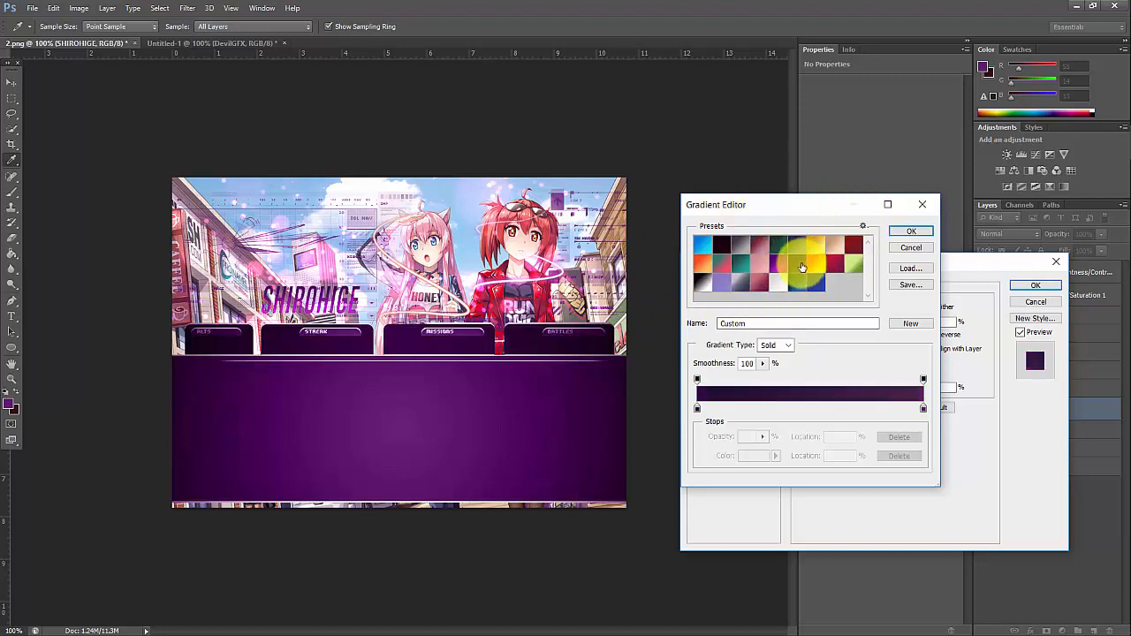
click(919, 231)
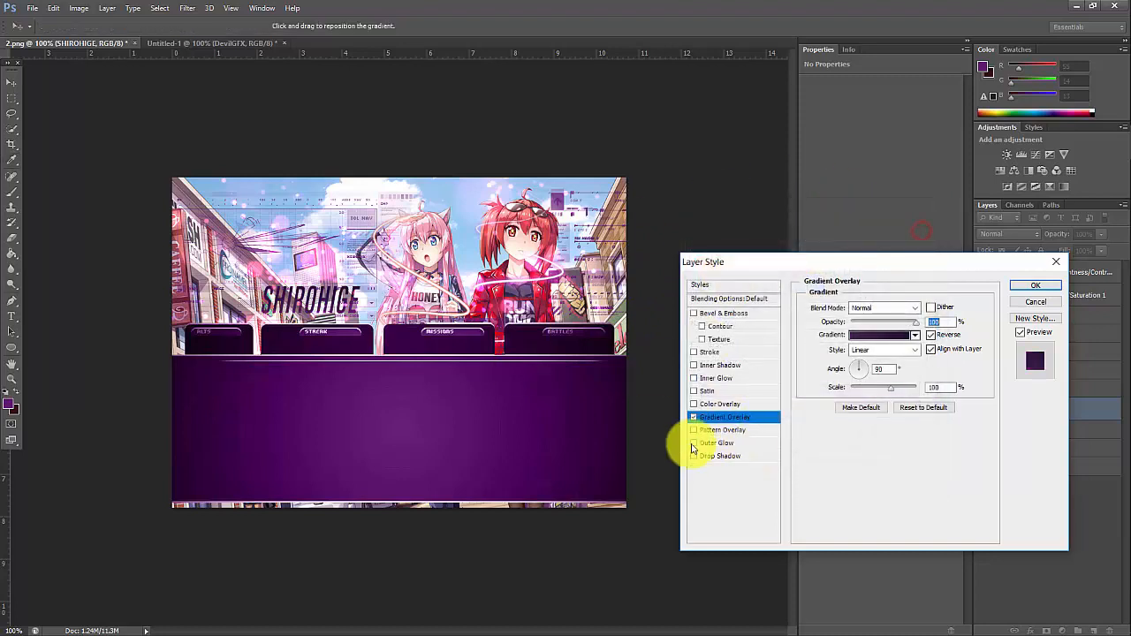
- Try a drop shadow on the SHIROHIGE text, switch it off again and apply the layer style with only the gradient overlay
click(693, 456)
click(733, 456)
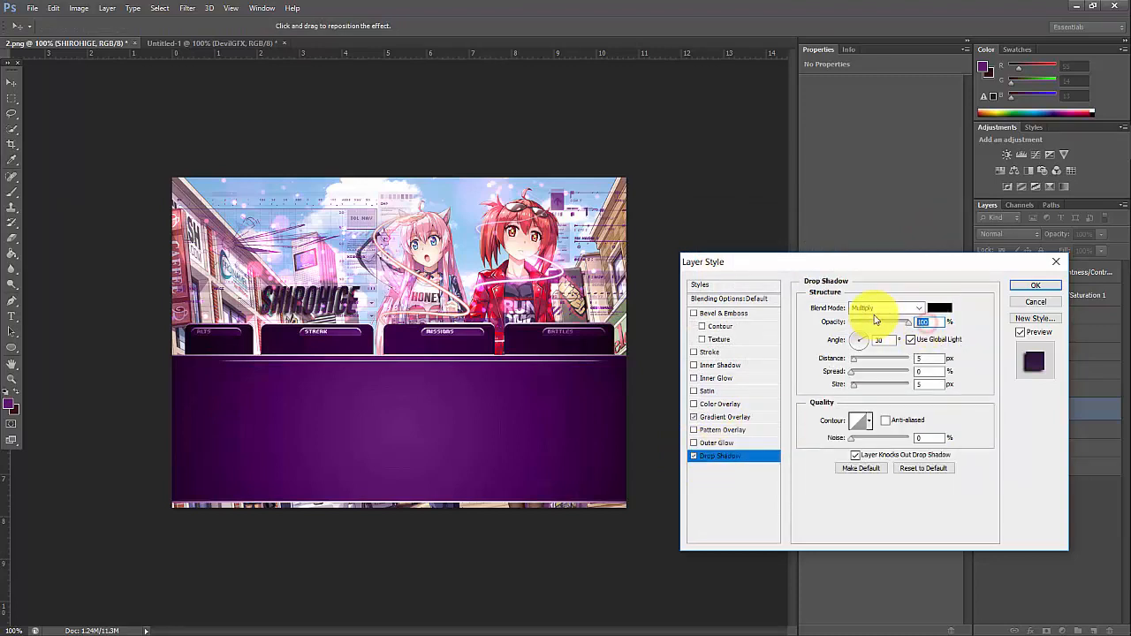
click(694, 456)
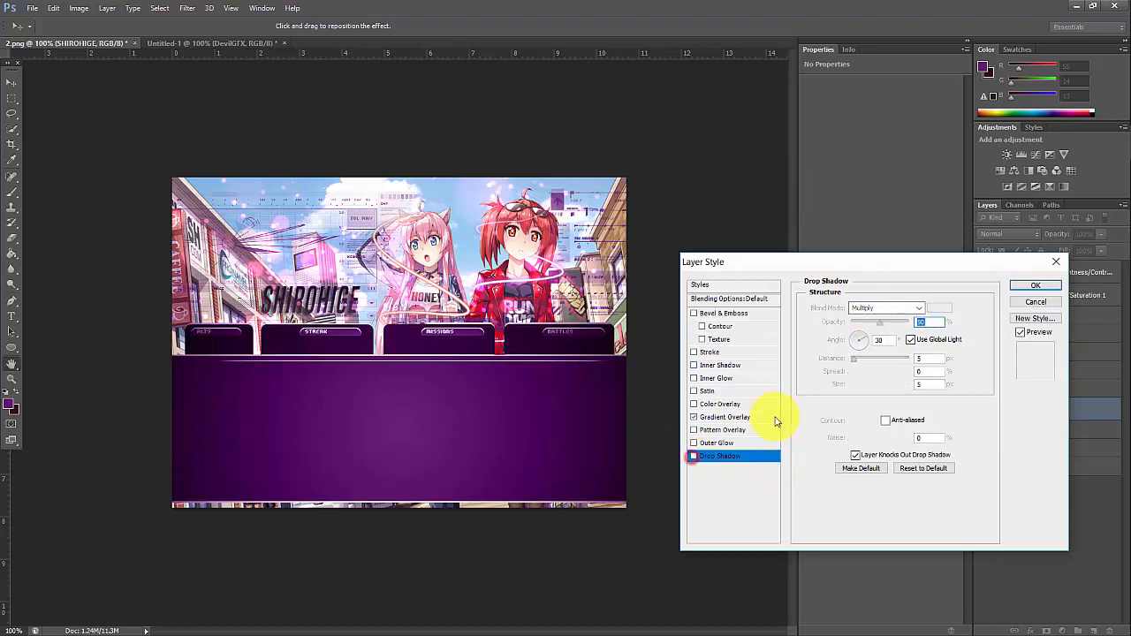
click(1035, 285)
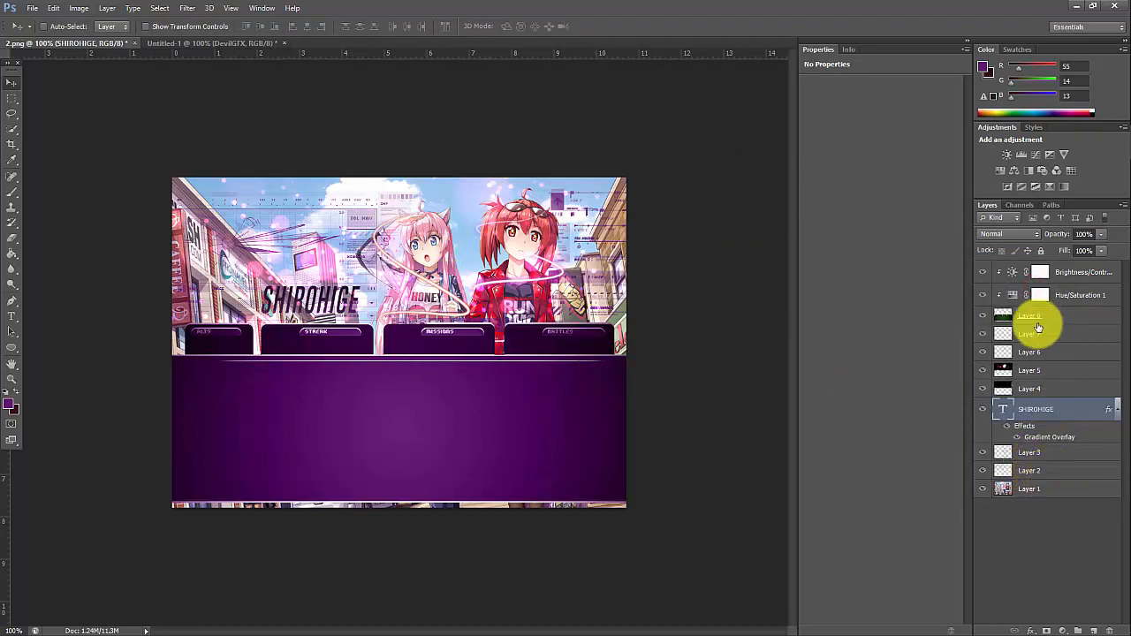
- Create a new layer above the Brightness/Contrast adjustment and sample the lighter purple from the large lower panel as the foreground colour
click(1071, 272)
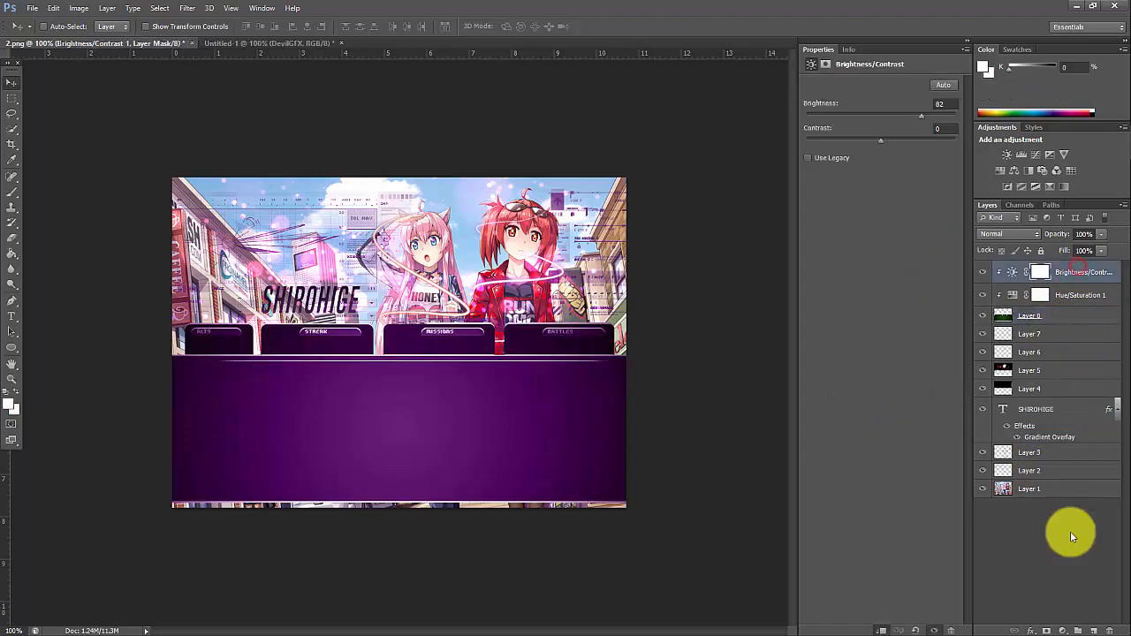
click(1094, 631)
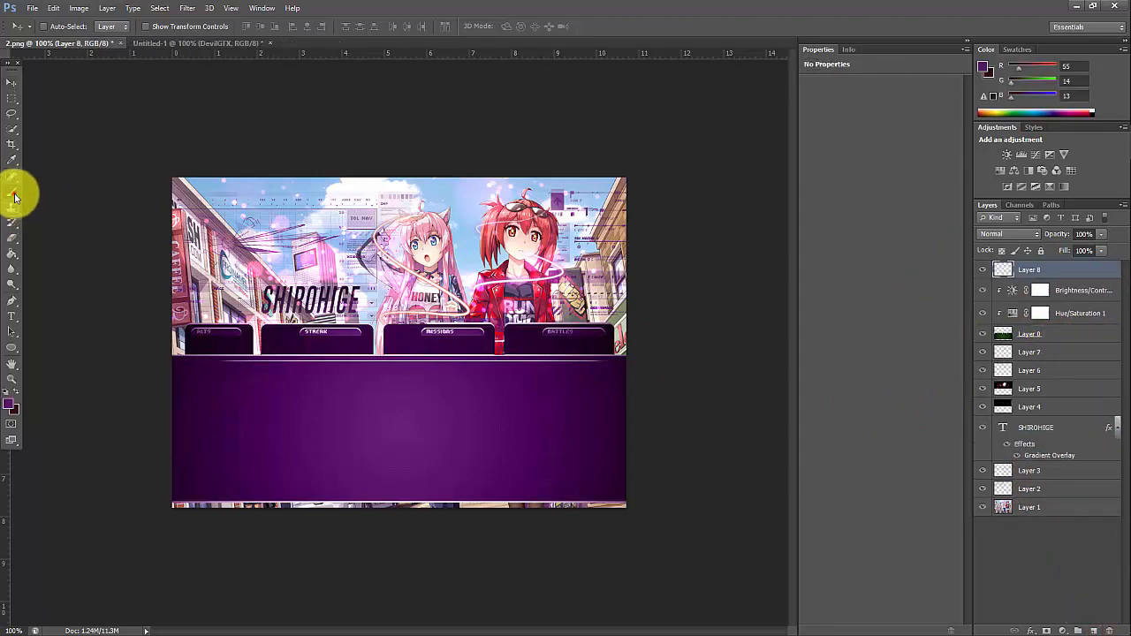
click(13, 159)
click(406, 401)
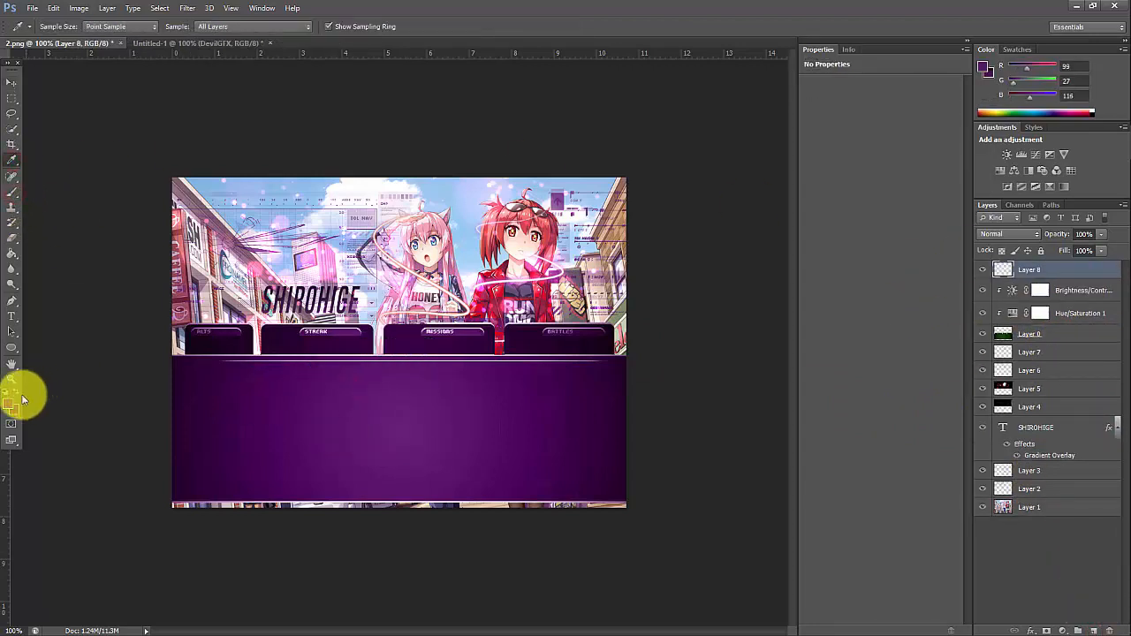
- Set up a soft round brush with 0% hardness and a size of 158 px
key(b)
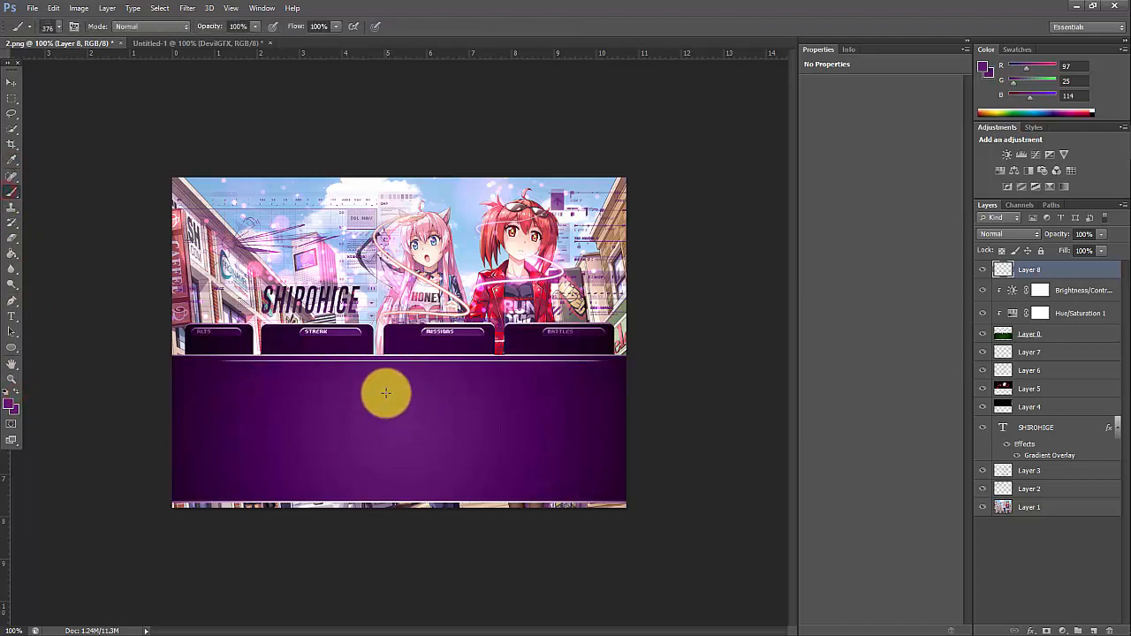
right_click(385, 392)
drag(471, 419, 471, 418)
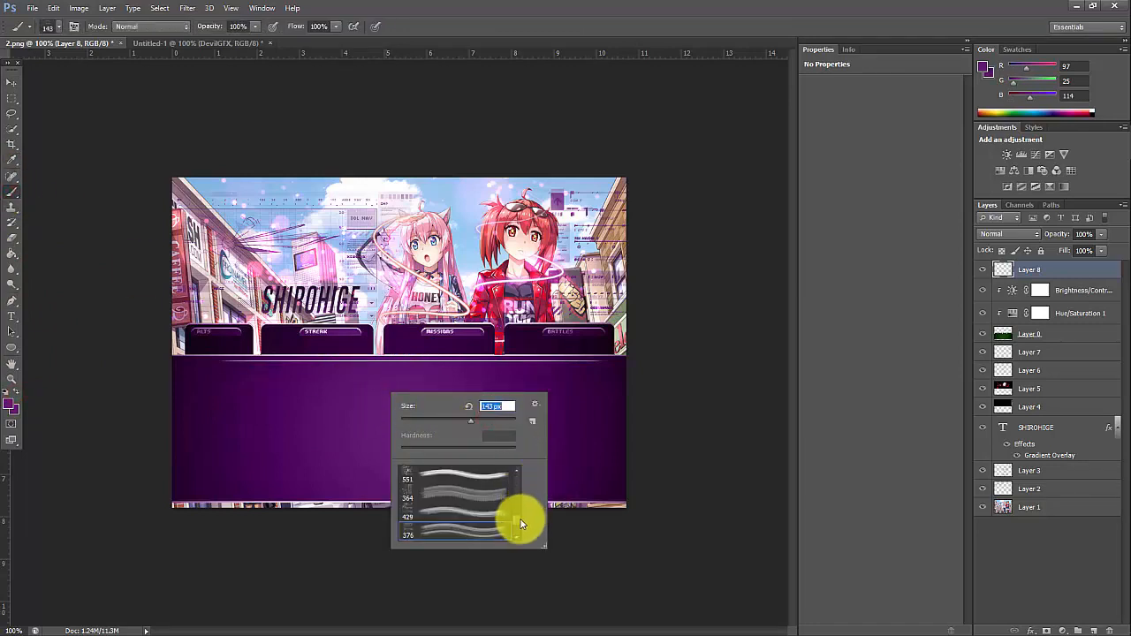
drag(518, 517, 512, 468)
scroll(450, 501, up, 5)
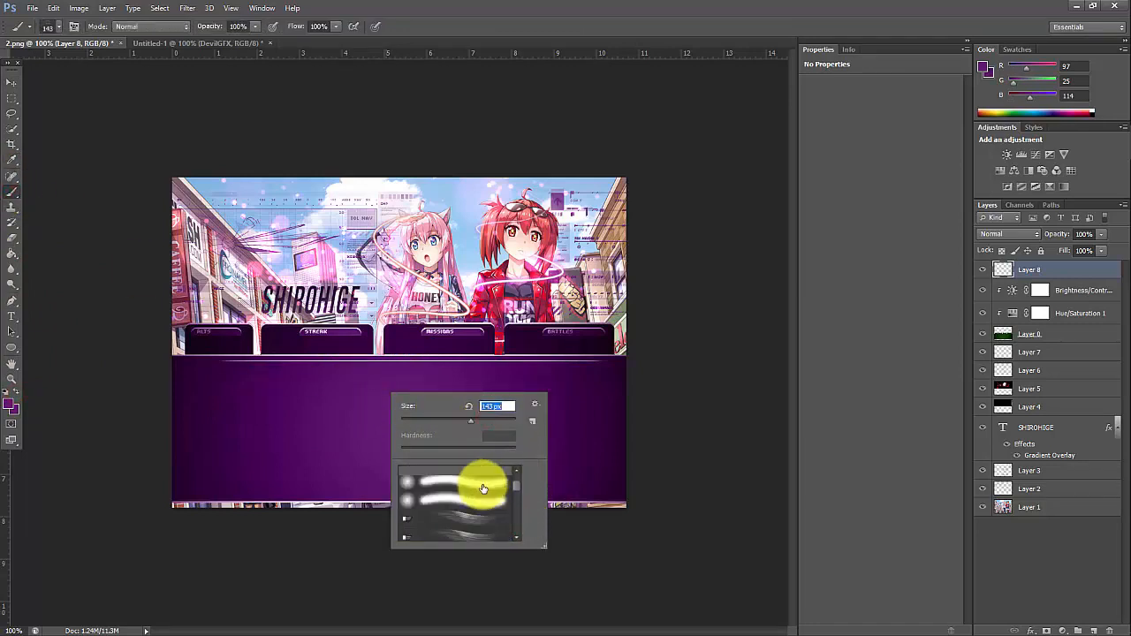
click(420, 473)
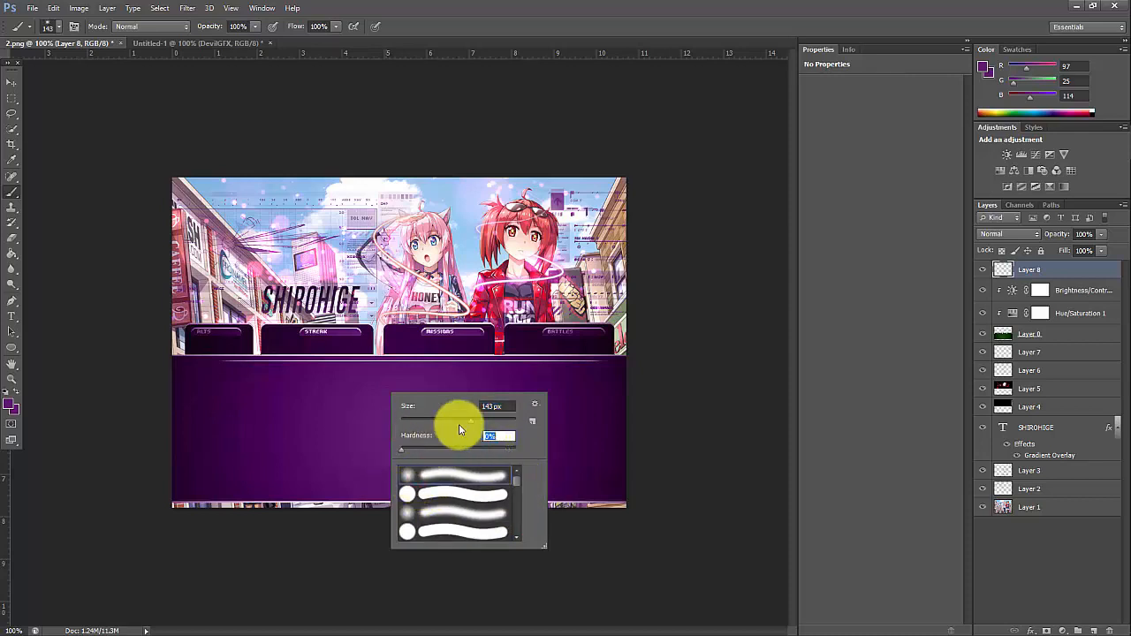
mouse_move(456, 425)
mouse_down()
mouse_move(407, 295)
mouse_move(470, 418)
mouse_up()
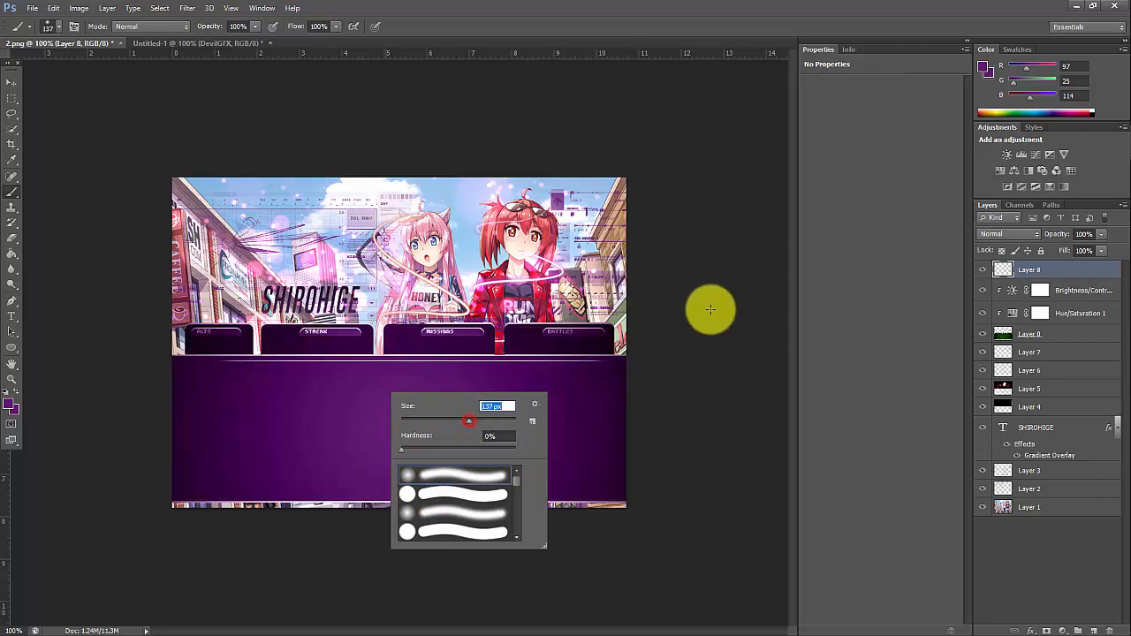
click(718, 295)
right_click(502, 313)
mouse_move(555, 336)
mouse_down()
mouse_move(580, 335)
mouse_move(651, 290)
mouse_up()
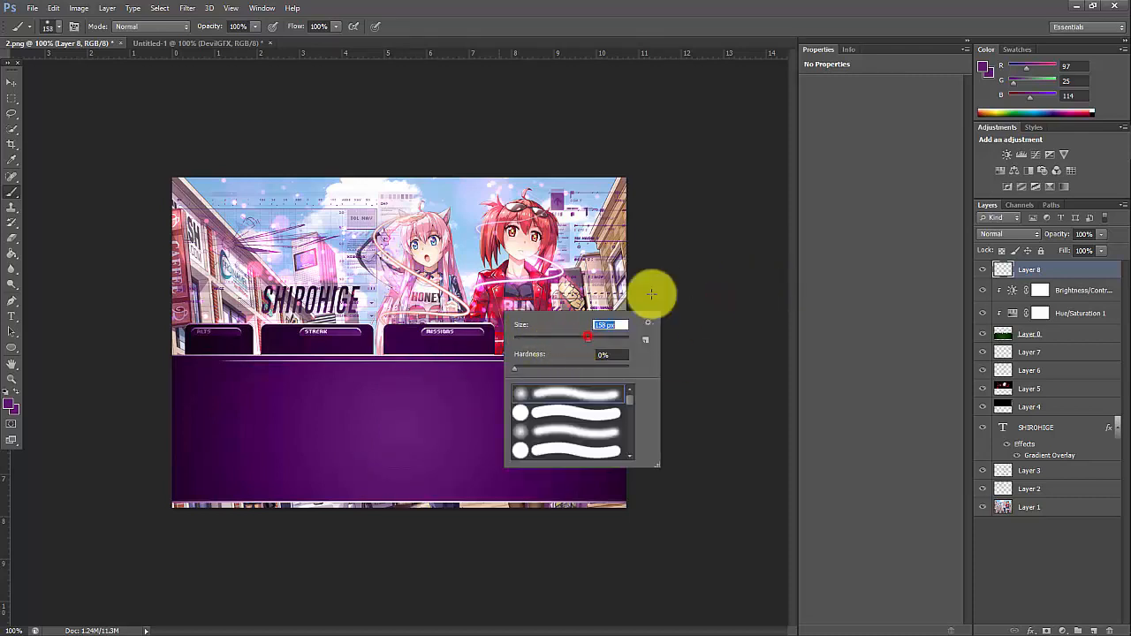
click(708, 232)
- Set the new layer to Linear Dodge (Add) and brush purple glow over the characters, undoing the stroke that spills onto the panels
click(1009, 234)
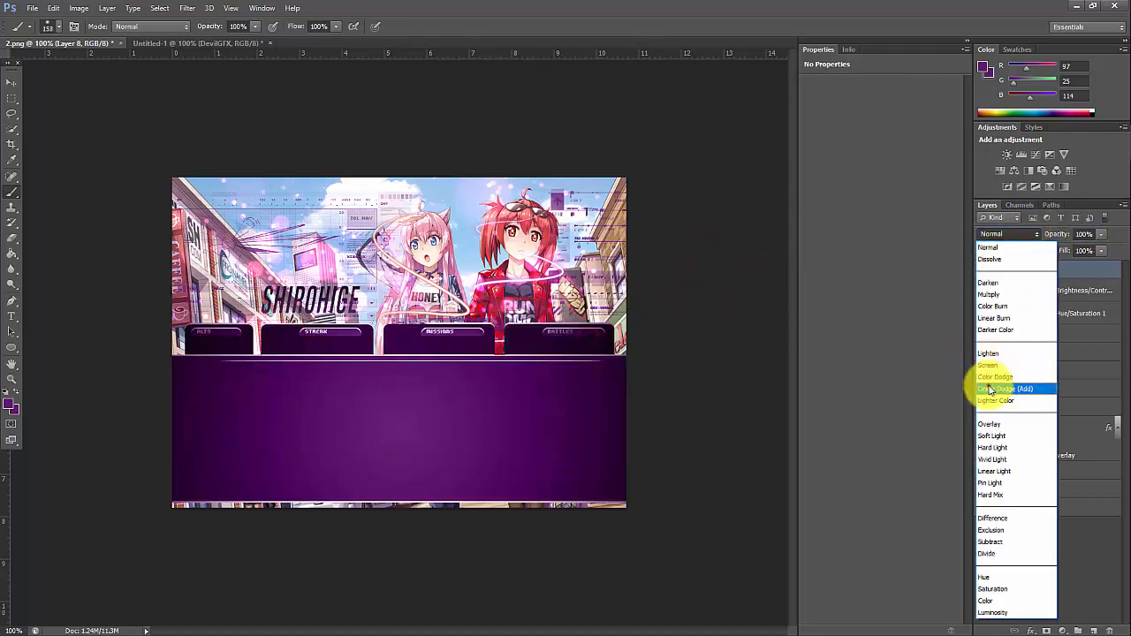
click(986, 387)
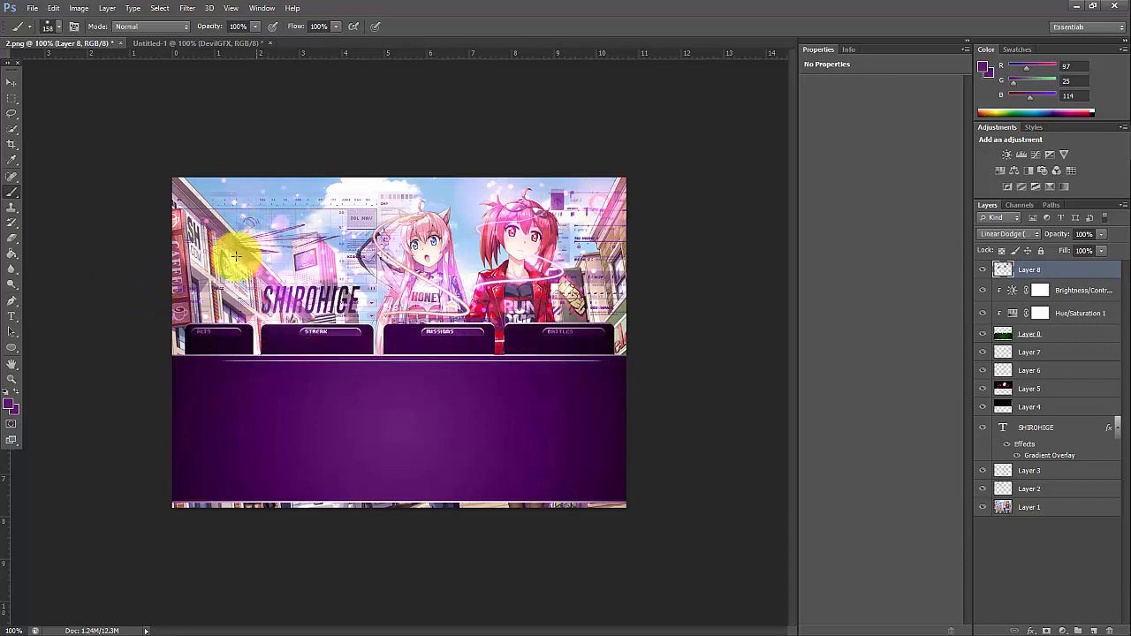
drag(552, 317, 587, 337)
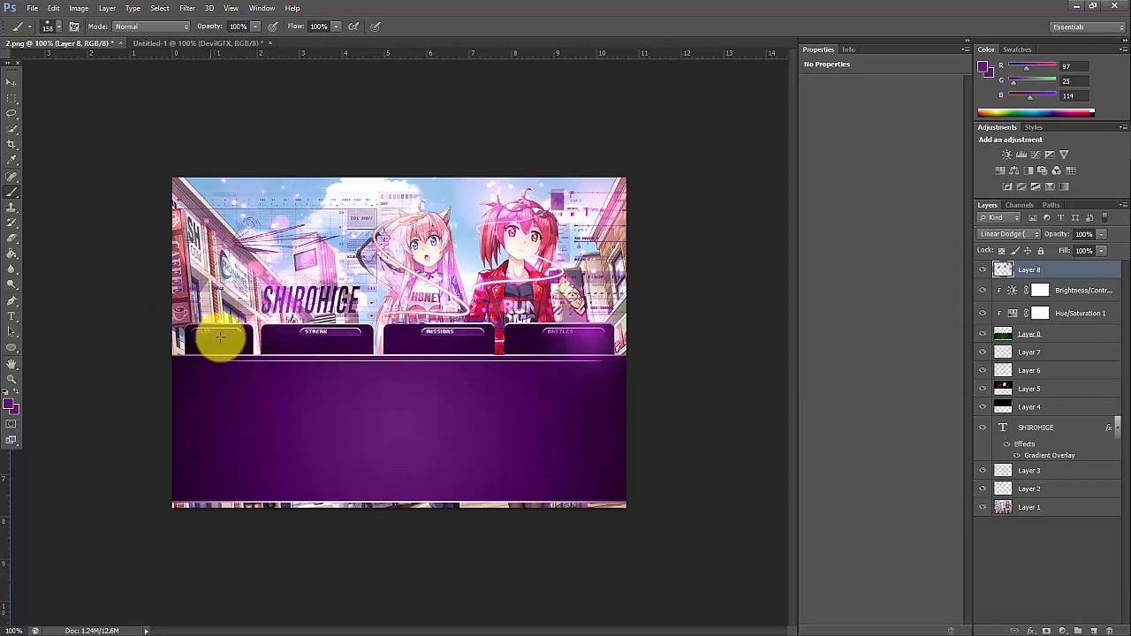
key(ctrl+z)
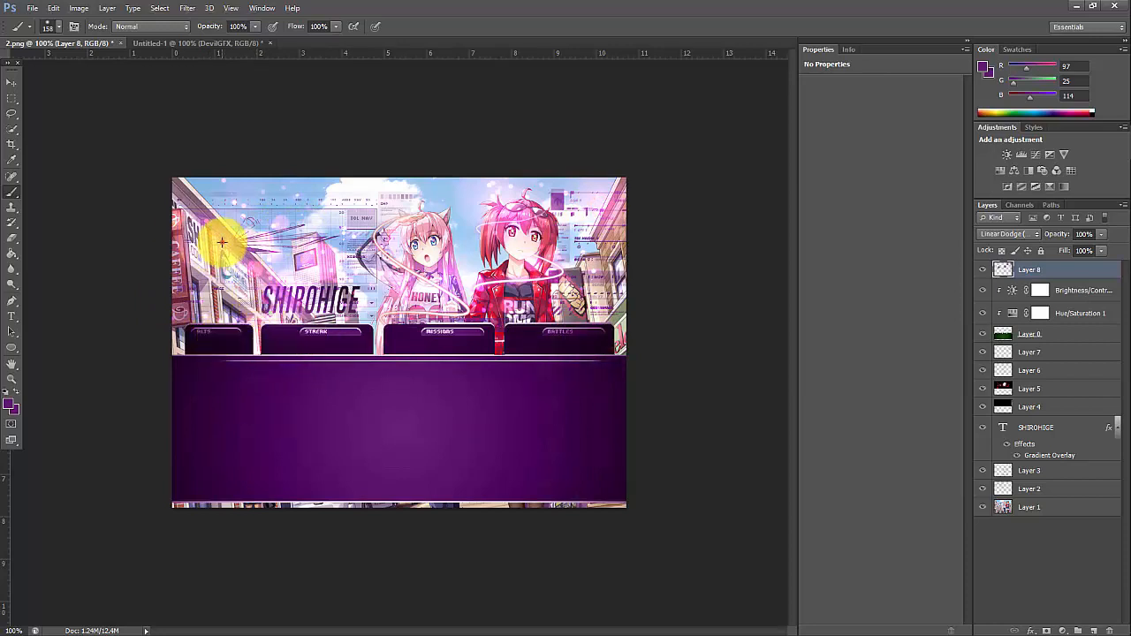
- Dab purple glow on Layer 8 over the storefront signs above and beside the SHIROHIGE text
click(222, 240)
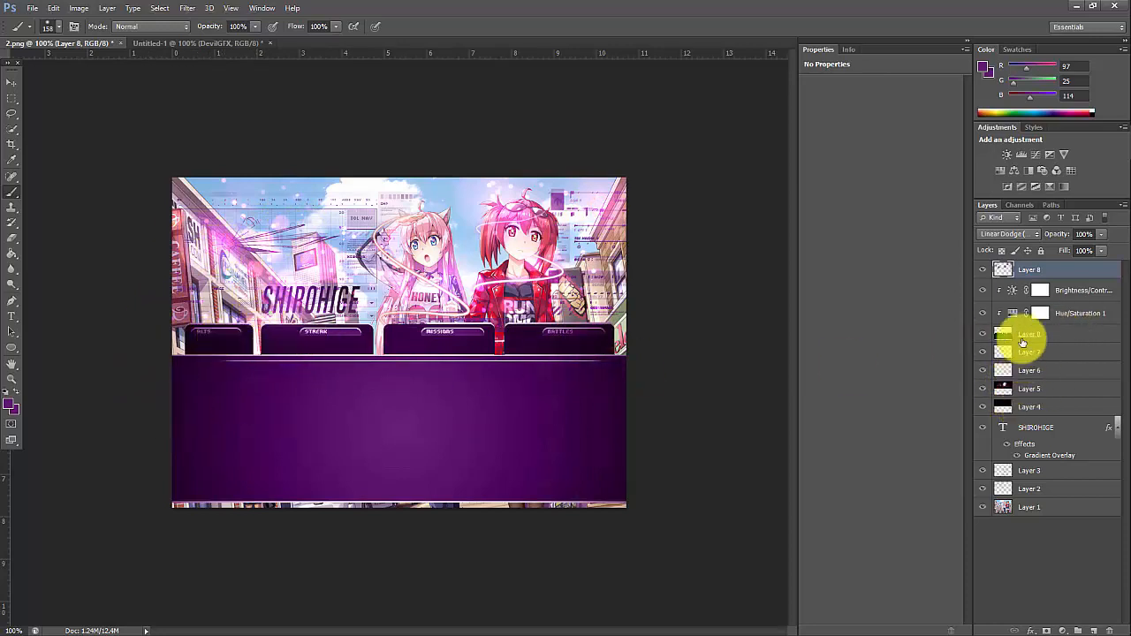
- Create a group below the panel layer, put Layer 7 through Layer 1 including the SHIROHIGE text in it, and merge the group
click(1054, 352)
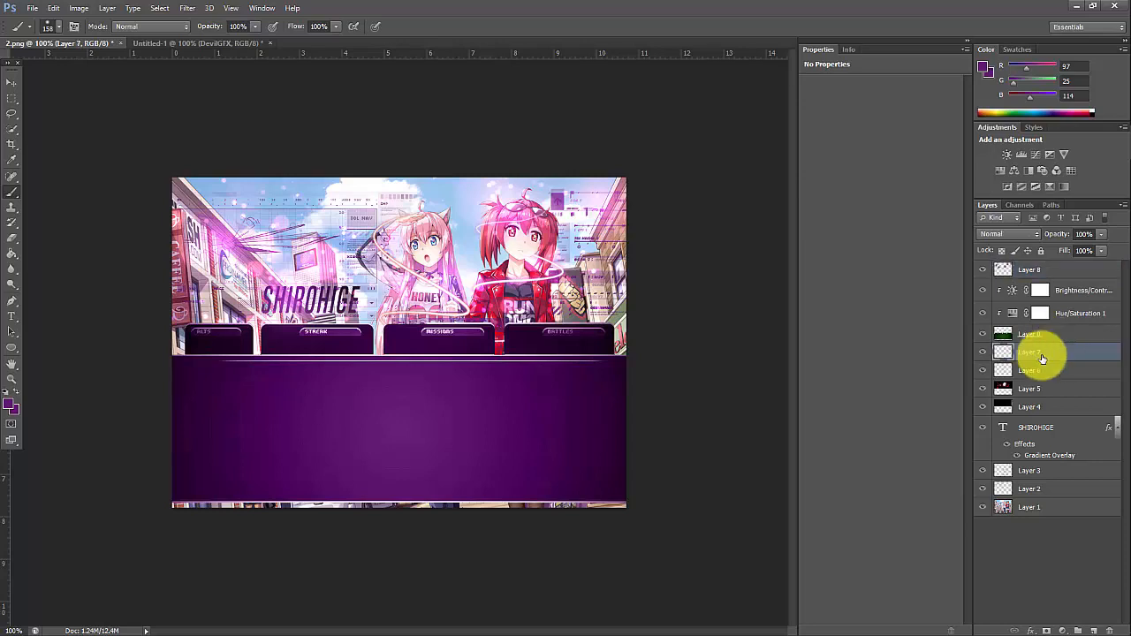
click(1080, 631)
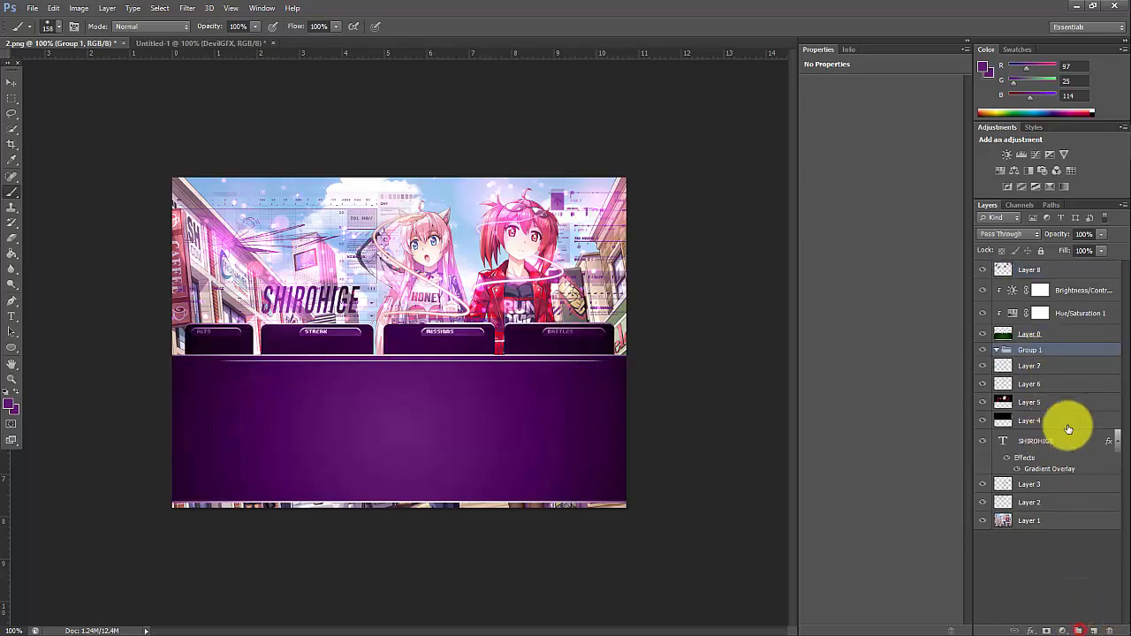
drag(1038, 363, 1036, 468)
drag(1030, 521, 1046, 352)
right_click(1045, 352)
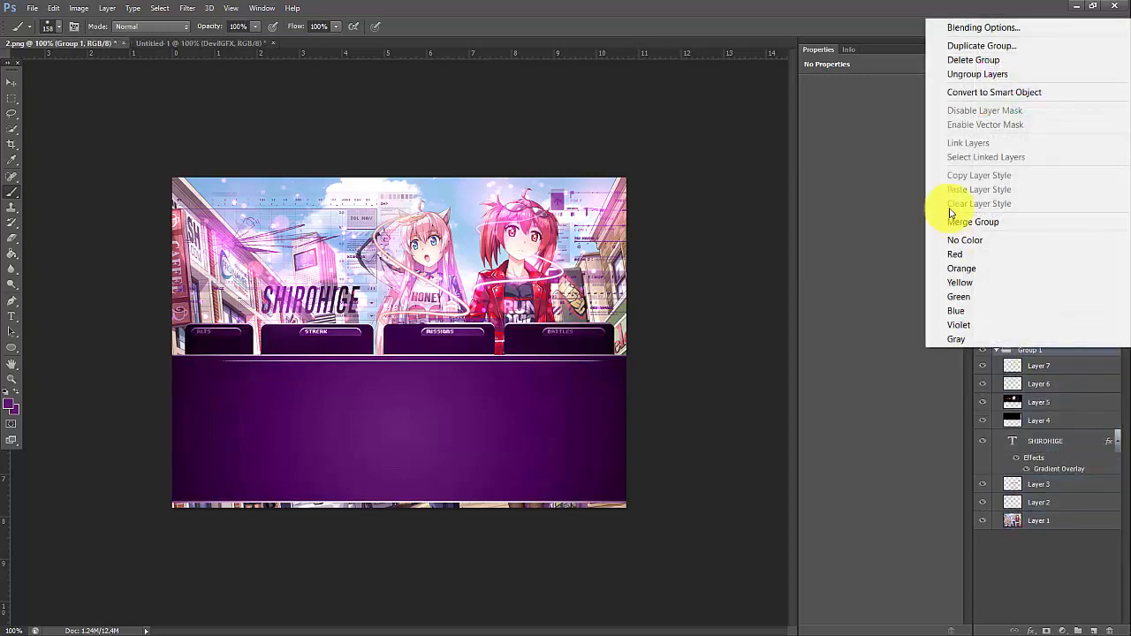
click(966, 219)
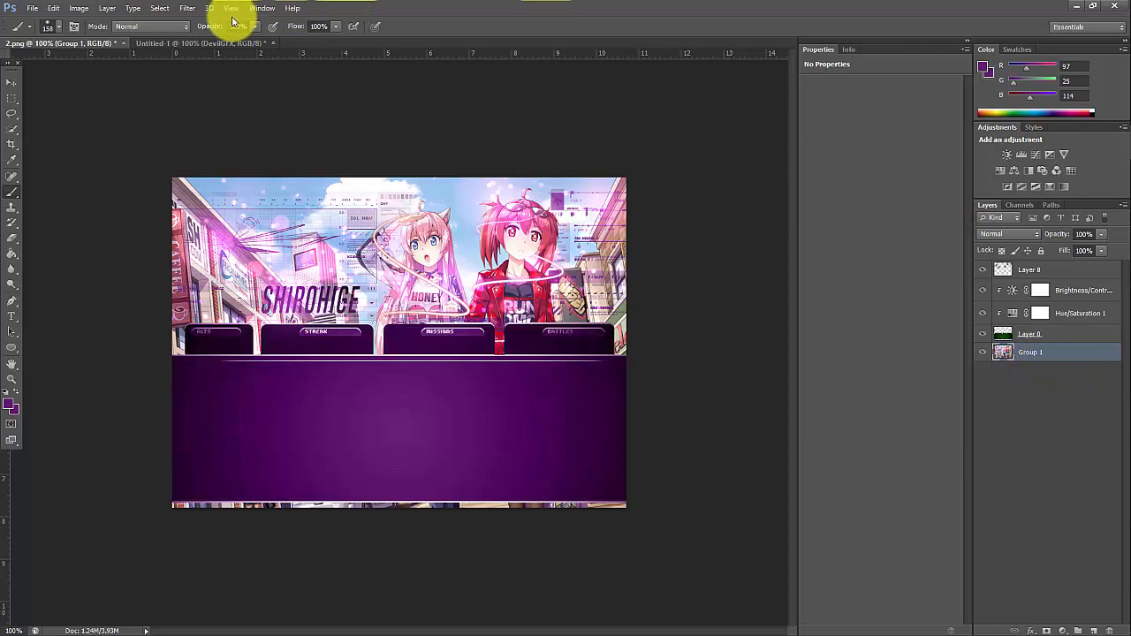
- Apply the Sharpen filter to the merged artwork layer and flatten the whole image
click(187, 8)
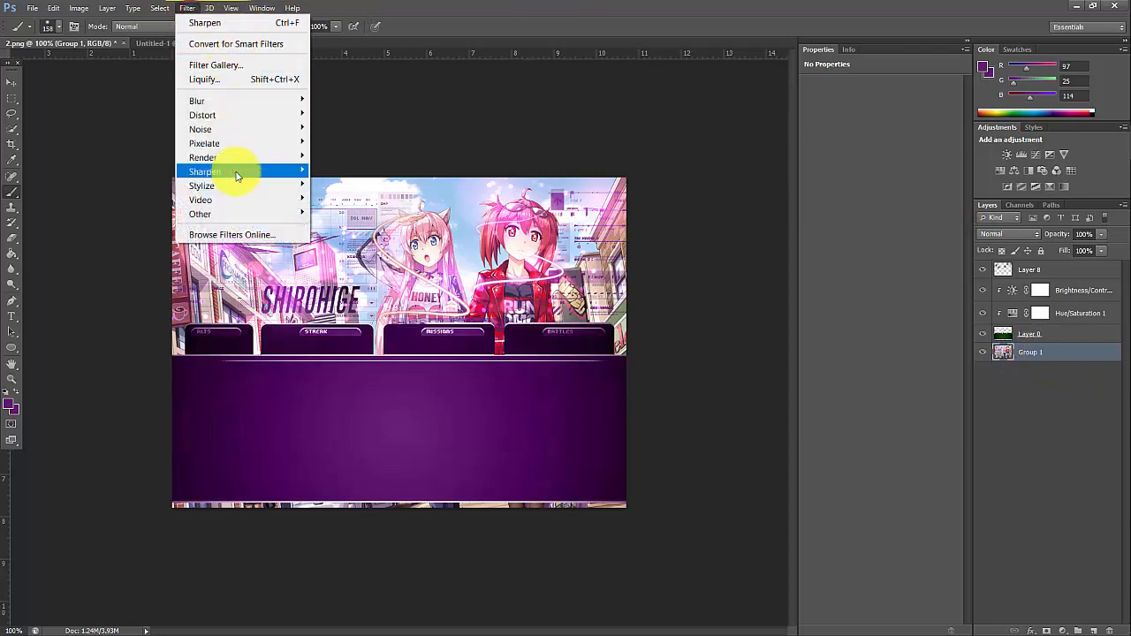
mouse_move(235, 171)
click(361, 170)
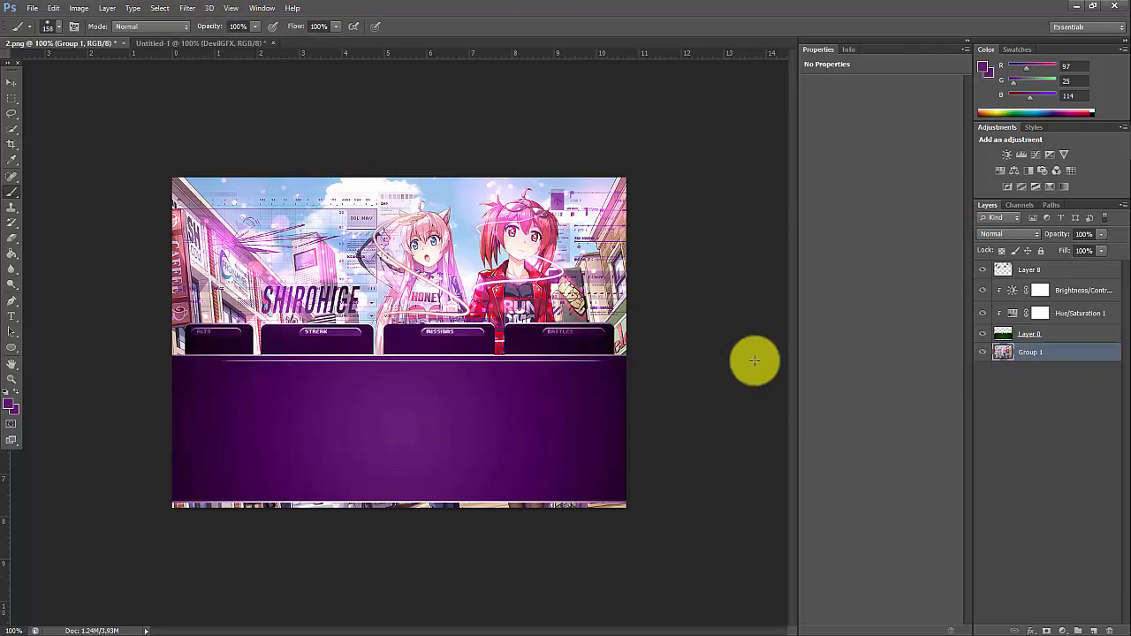
right_click(1062, 353)
click(892, 463)
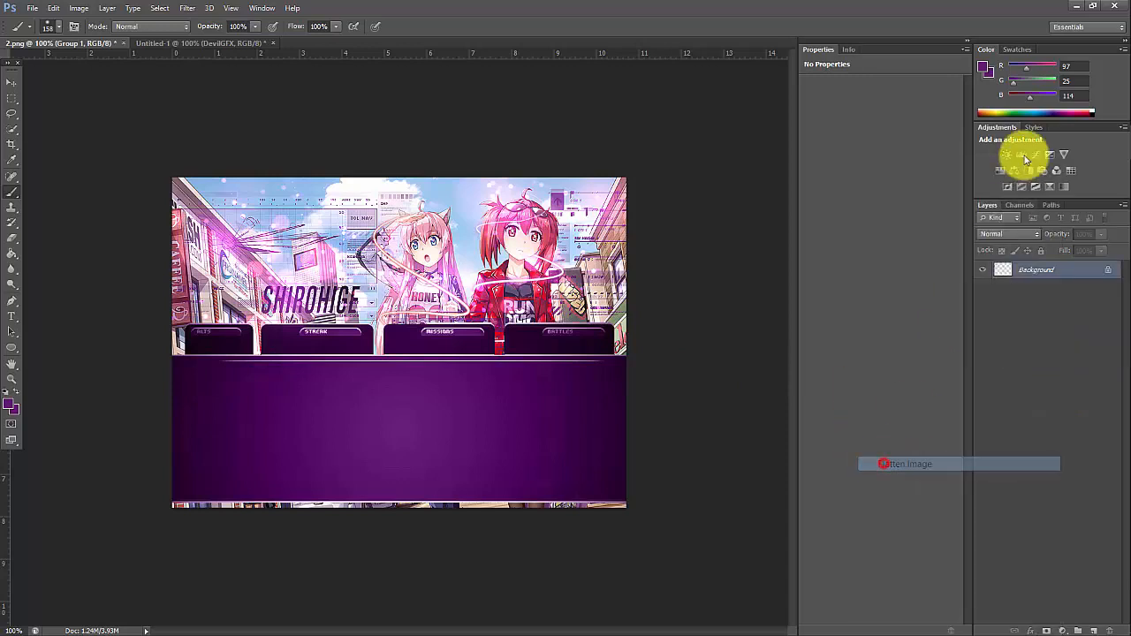
- Add a Vibrance adjustment with vibrance at +70 and flatten it into the background
click(1065, 157)
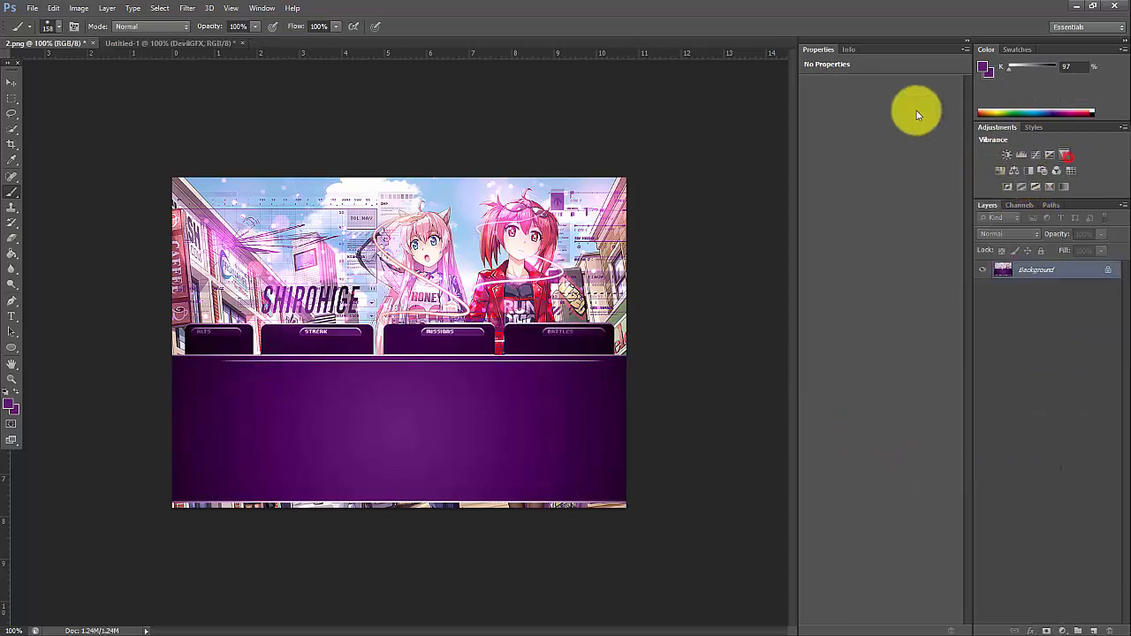
drag(920, 99, 932, 98)
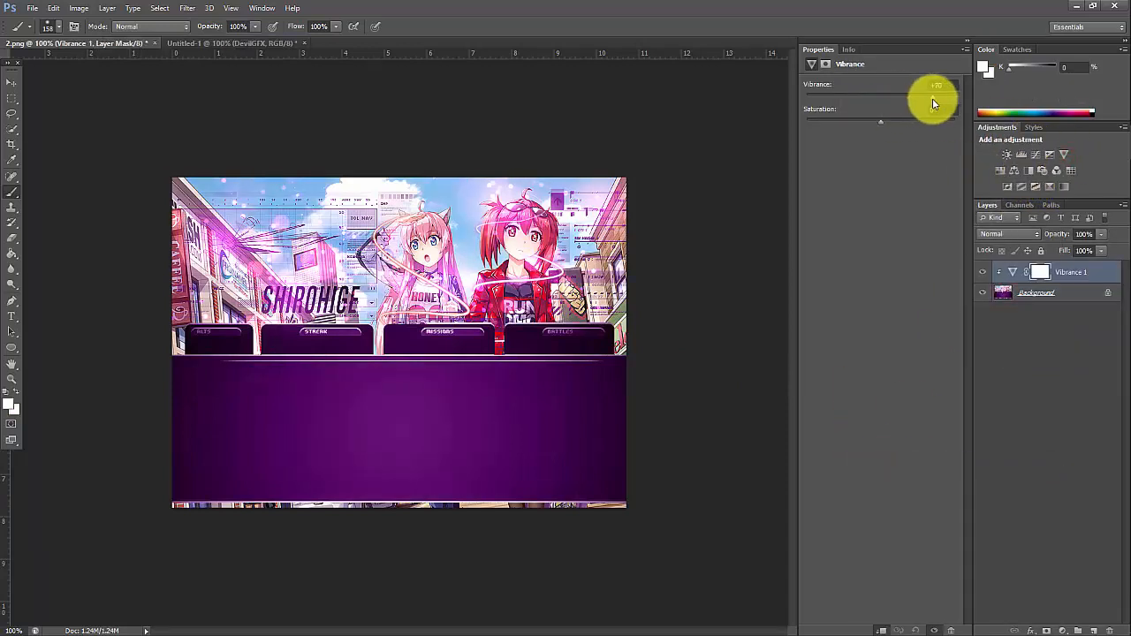
right_click(1070, 293)
click(954, 394)
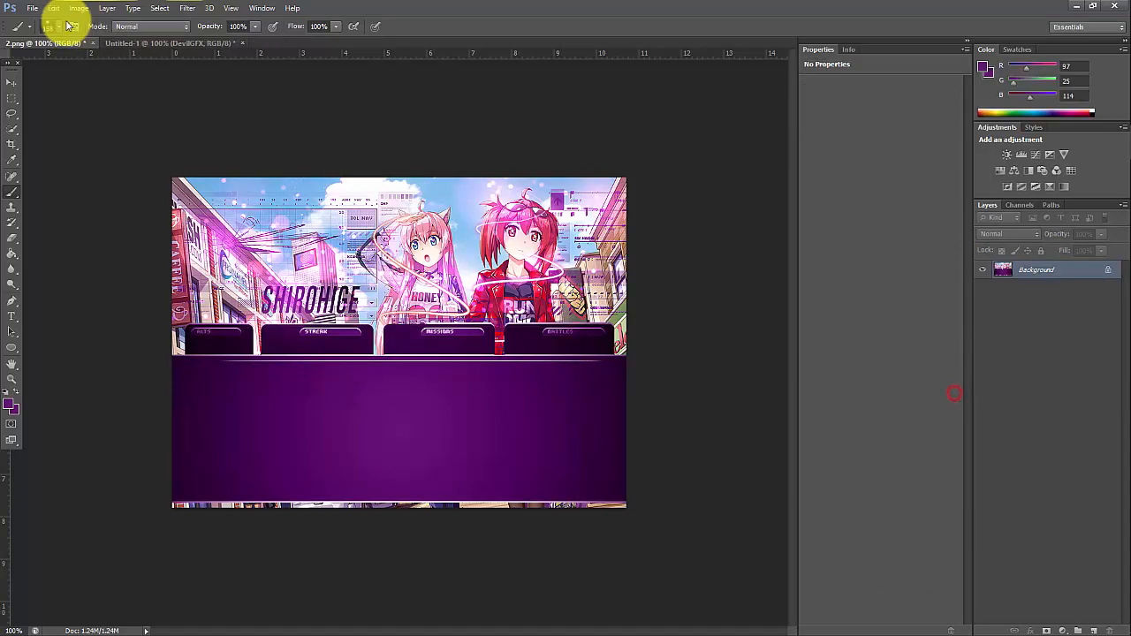
- Save the flattened image to the Desktop as a PNG named 2
click(33, 9)
click(81, 184)
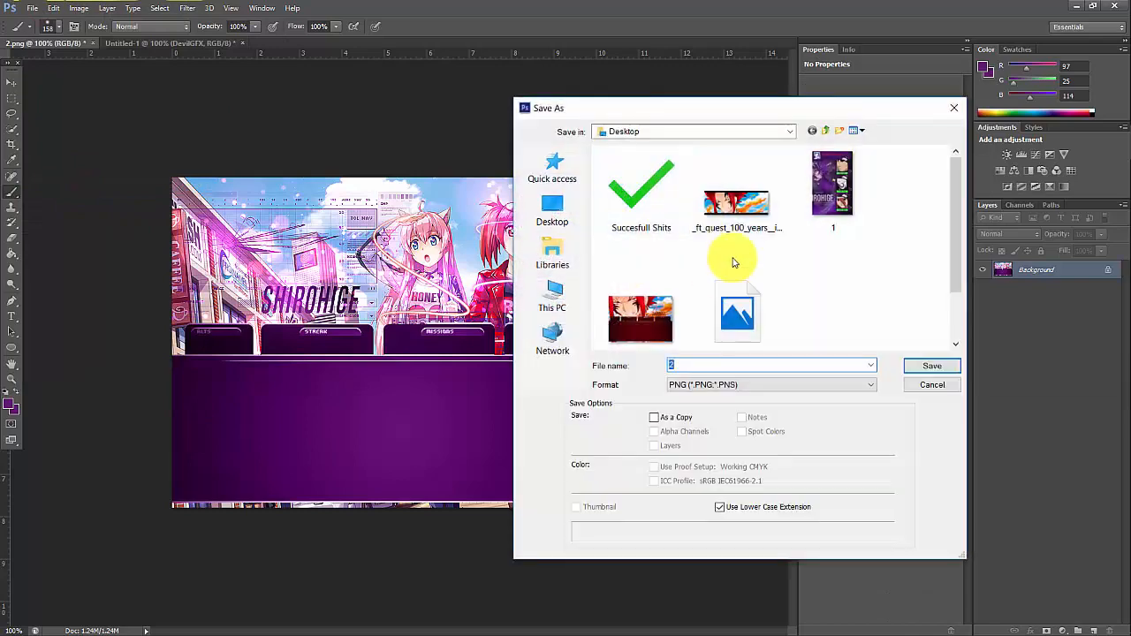
click(927, 366)
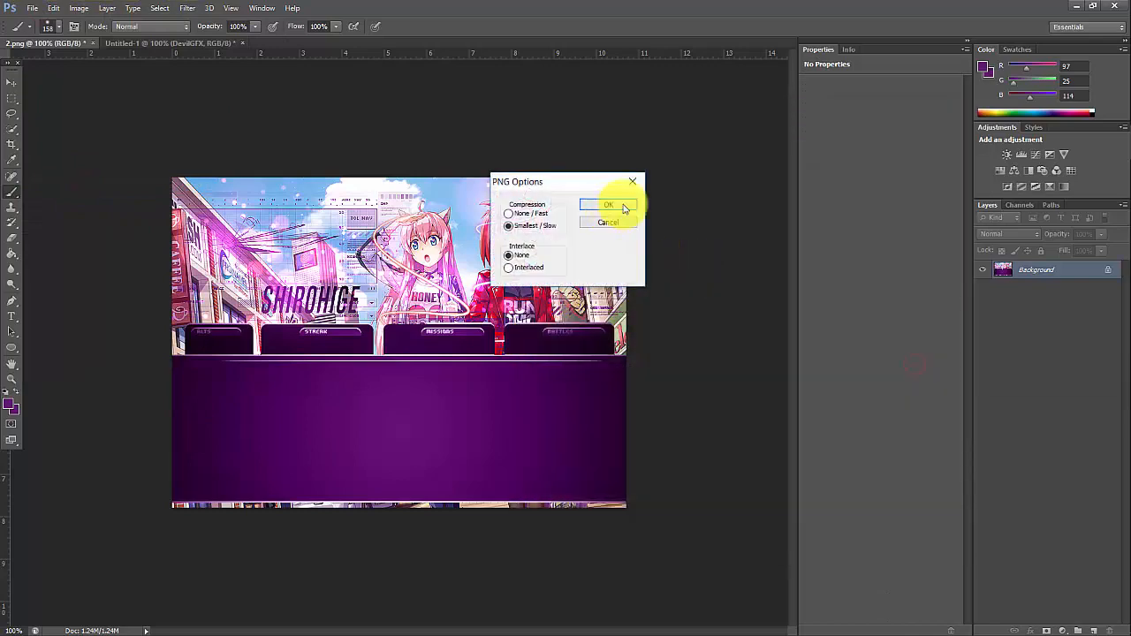